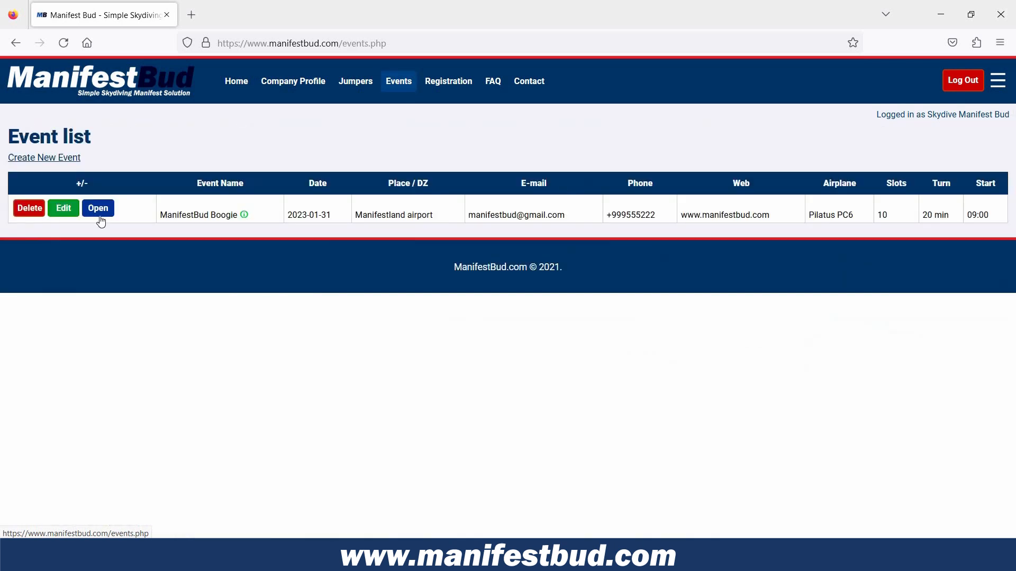
Open the ManifestBud Boogie event and start a new load with load number 1.
{"action": "left_click", "coordinate": [99, 210]}
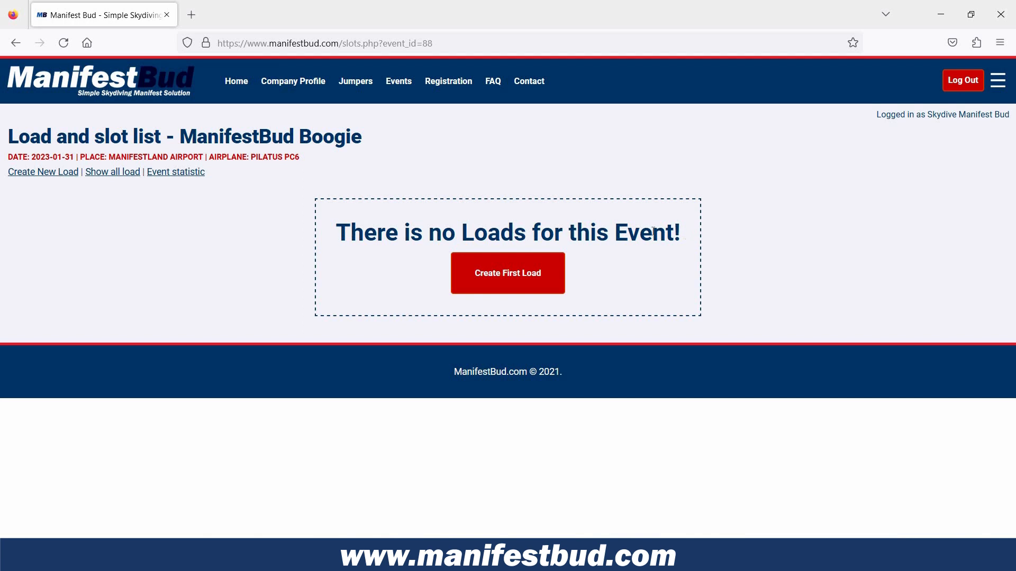
{"action": "left_click", "coordinate": [43, 172]}
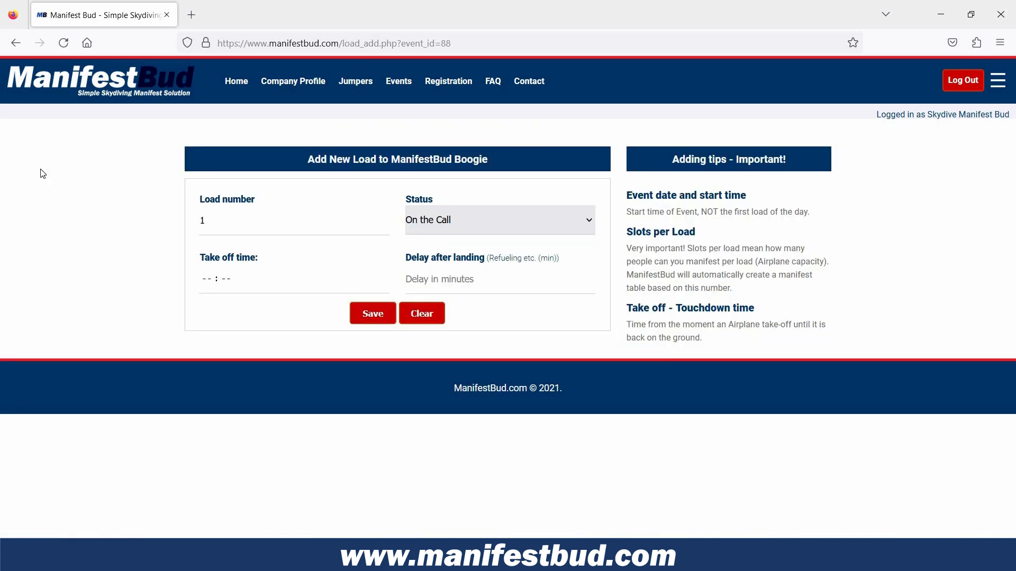
{"action": "left_click", "coordinate": [218, 226]}
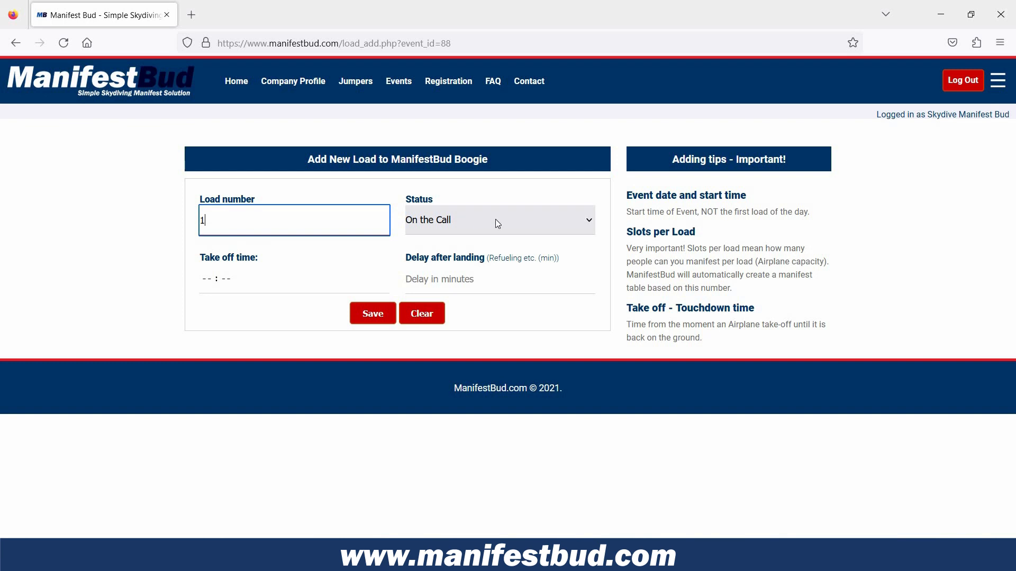
Review the status options available for the new load.
{"action": "left_click", "coordinate": [588, 220]}
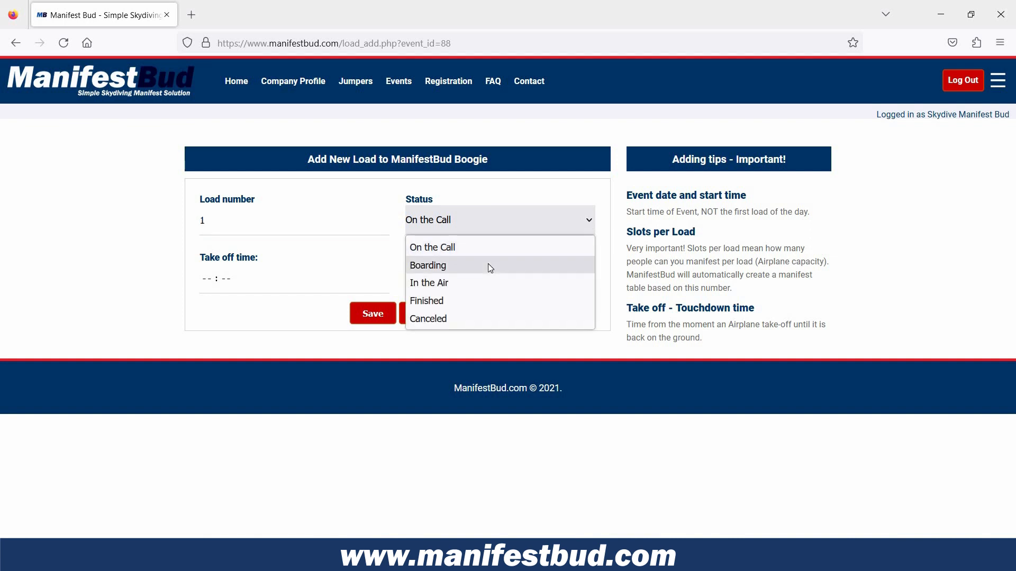
{"action": "left_click", "coordinate": [489, 266]}
{"action": "left_click", "coordinate": [585, 219]}
{"action": "left_click", "coordinate": [586, 224]}
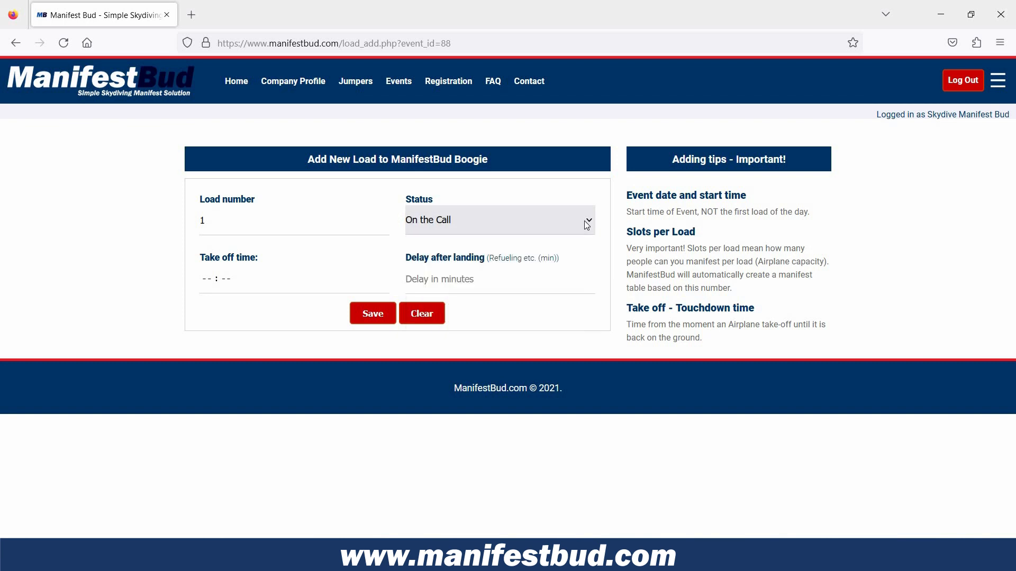
{"action": "left_click", "coordinate": [586, 225]}
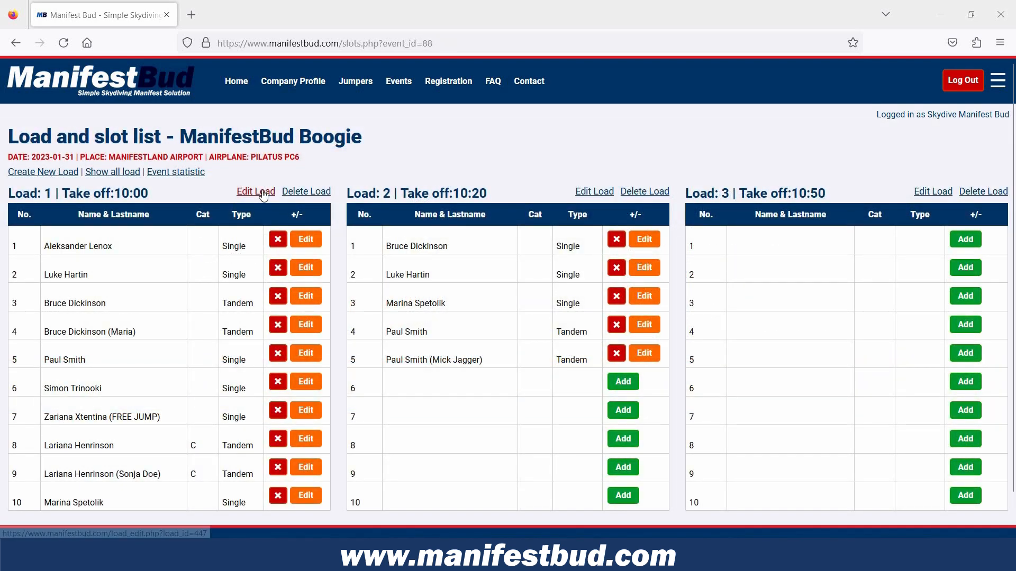
{"action": "left_click", "coordinate": [262, 192]}
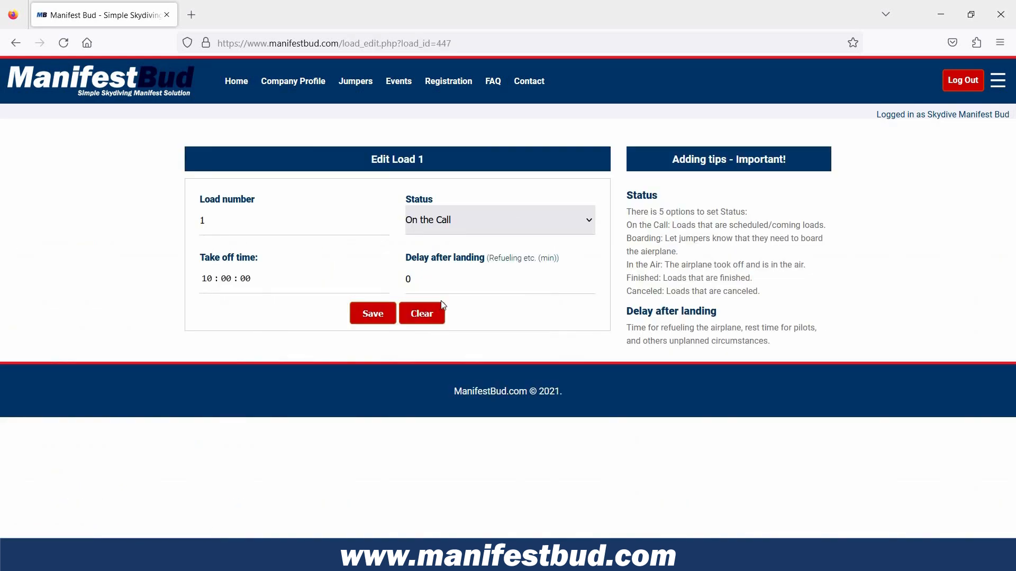
Set the status of load 1 to Finished and save the load.
{"action": "left_click", "coordinate": [444, 220]}
{"action": "left_click", "coordinate": [442, 302]}
{"action": "left_click", "coordinate": [372, 314]}
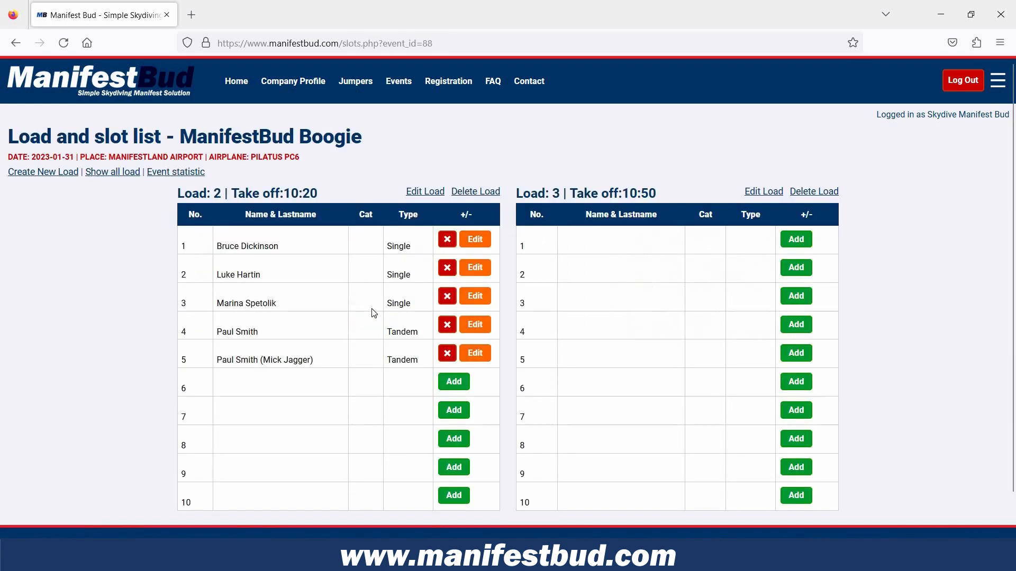
Switch the event's load list between showing all loads and showing only active ones.
{"action": "left_click", "coordinate": [118, 174]}
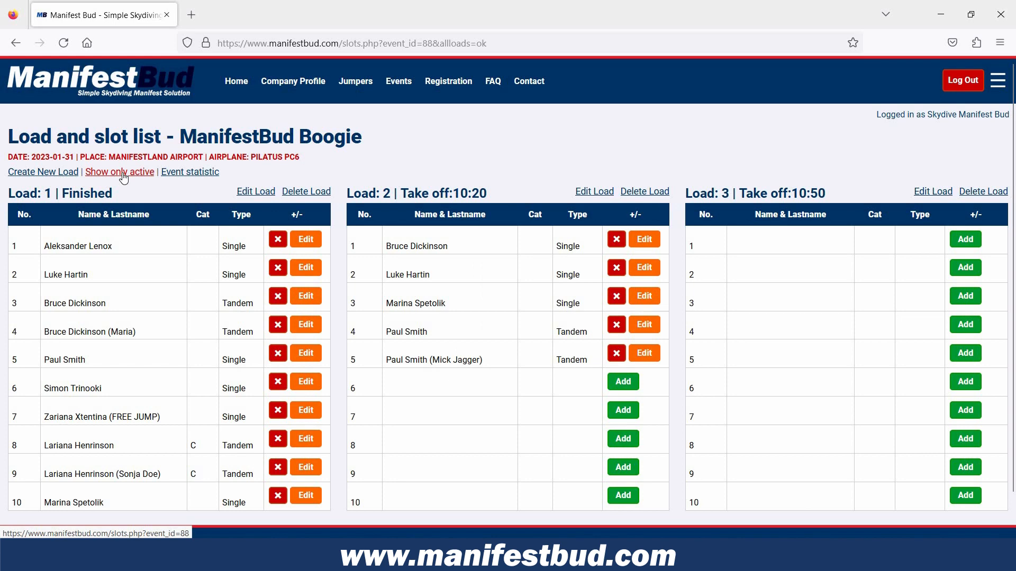
{"action": "left_click", "coordinate": [123, 177]}
{"action": "left_click", "coordinate": [124, 178]}
{"action": "left_click", "coordinate": [124, 175]}
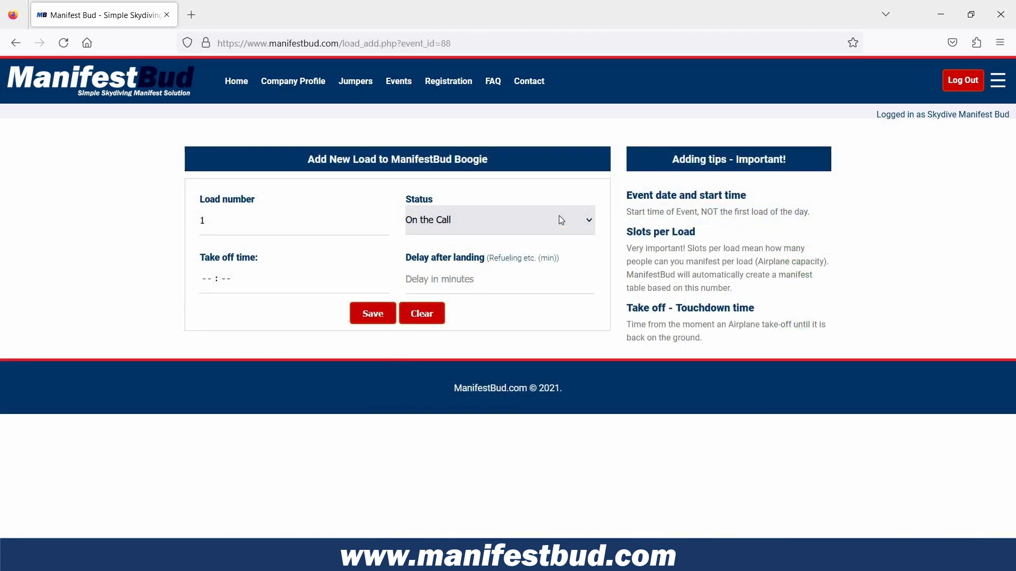
Try the Canceled status on the new load and return it to On the Call.
{"action": "left_click", "coordinate": [484, 218]}
{"action": "left_click", "coordinate": [475, 319]}
{"action": "left_click", "coordinate": [459, 227]}
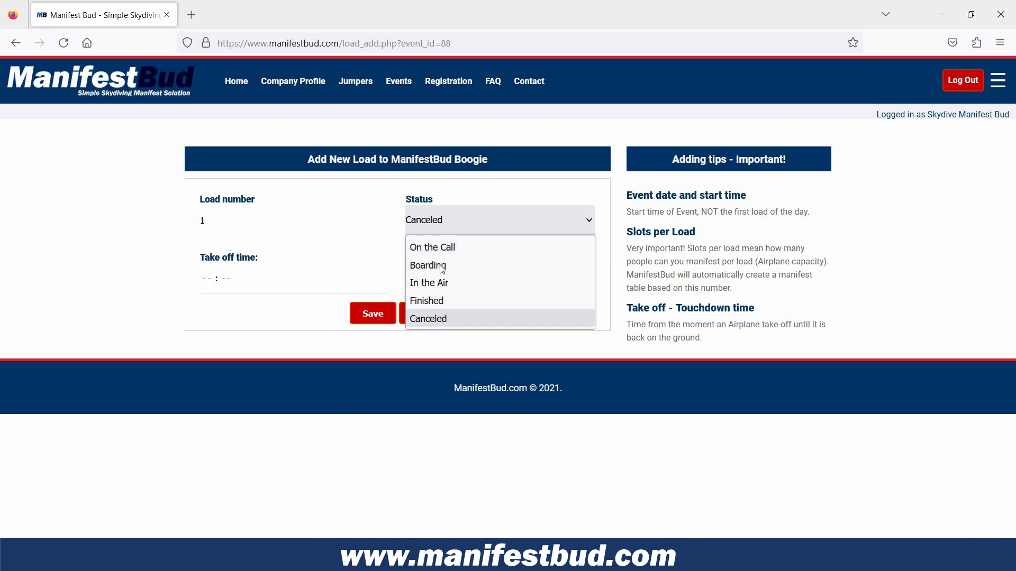
{"action": "left_click", "coordinate": [506, 249]}
Set load 1's take off time to 10:00 and its delay after landing to 0 minutes, and save the load.
{"action": "left_click", "coordinate": [206, 282]}
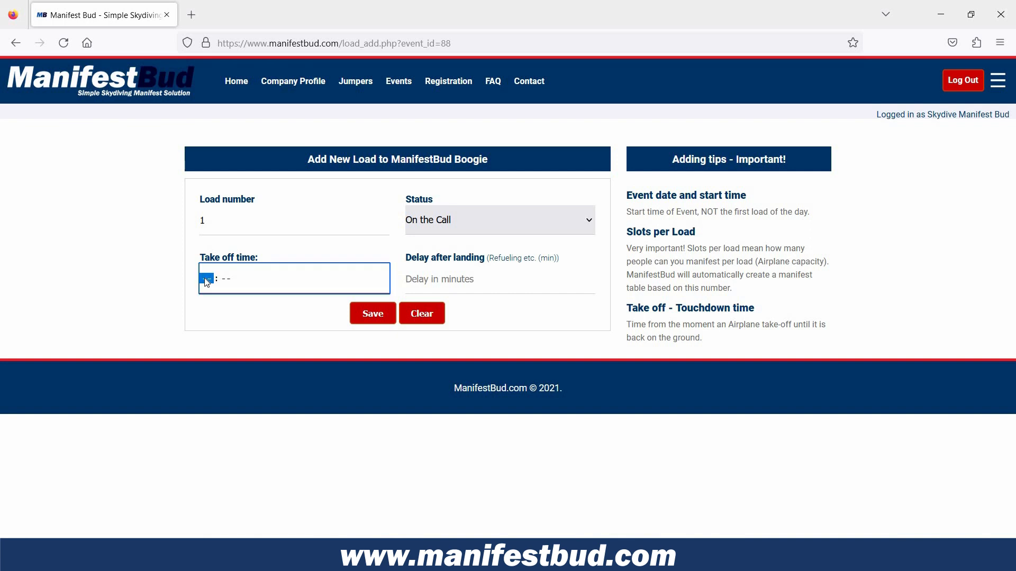
{"action": "type", "text": "10:00"}
{"action": "left_click", "coordinate": [323, 281]}
{"action": "key", "text": "Tab"}
{"action": "left_click", "coordinate": [459, 279]}
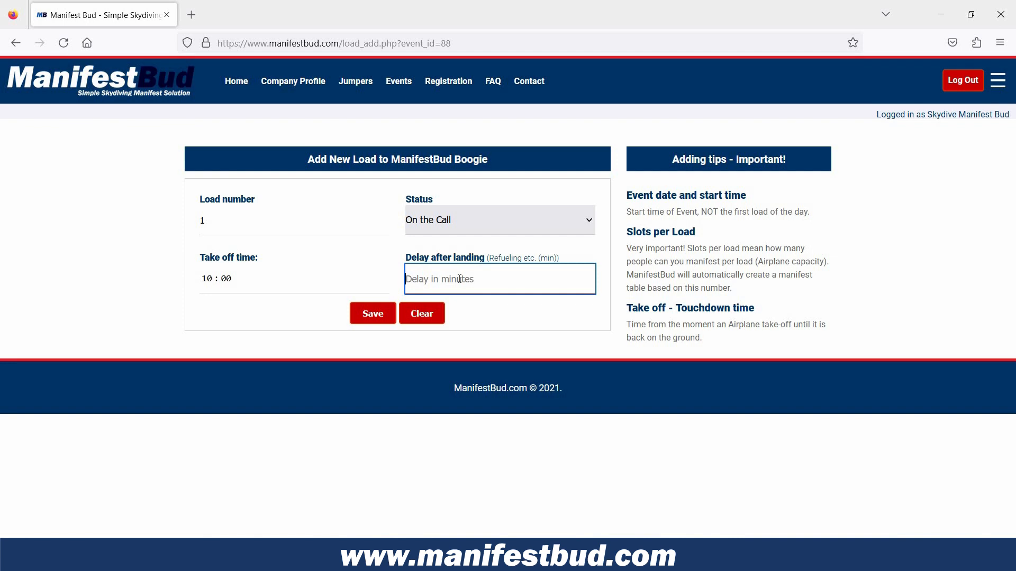
{"action": "type", "text": "0"}
{"action": "left_click", "coordinate": [485, 316]}
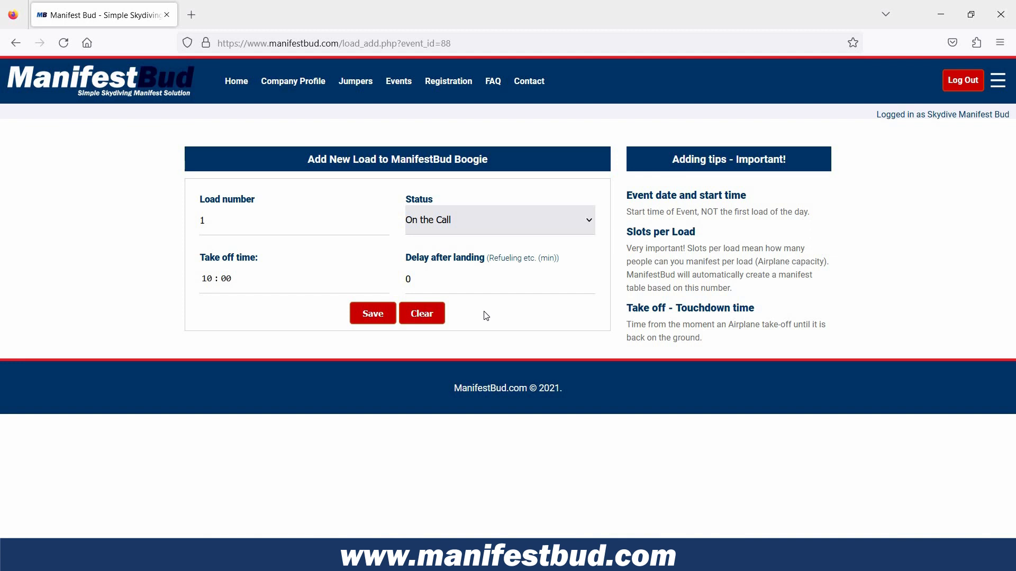
{"action": "left_click", "coordinate": [381, 316]}
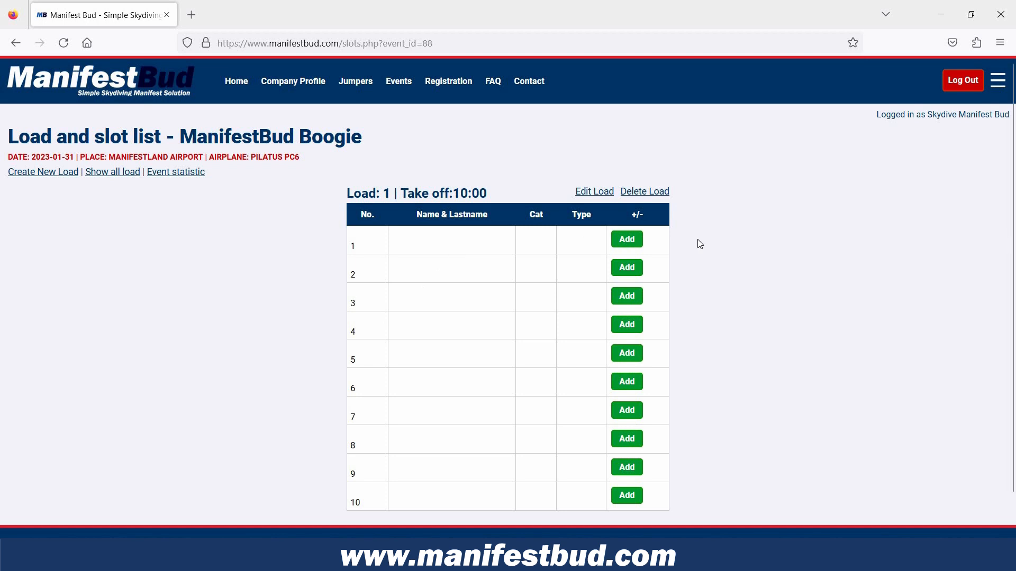
Create load 2 with a 15-minute delay after landing, save it, and create a further load for the event.
{"action": "left_click", "coordinate": [39, 176]}
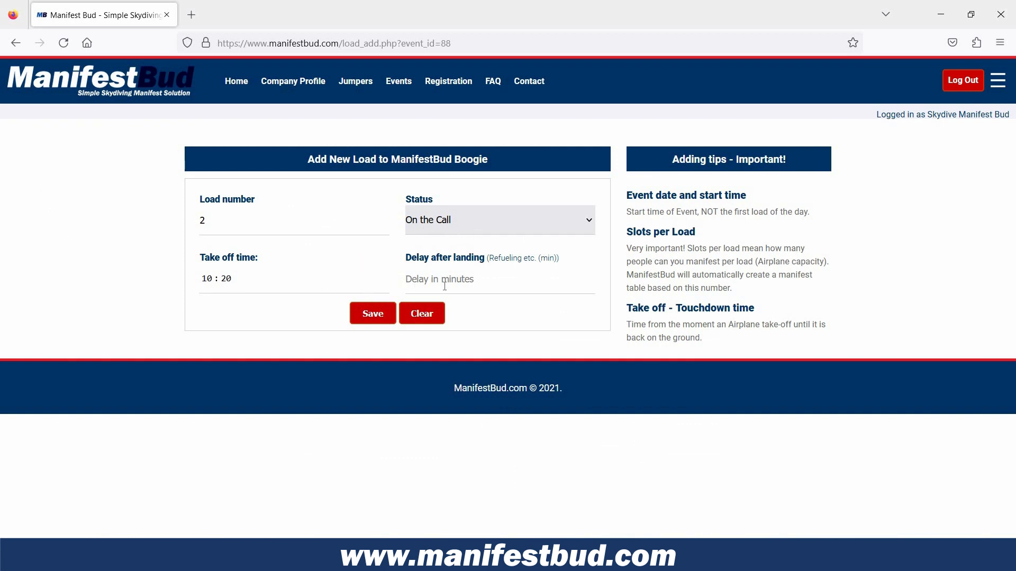
{"action": "left_click", "coordinate": [461, 279]}
{"action": "type", "text": "15"}
{"action": "left_click", "coordinate": [367, 314]}
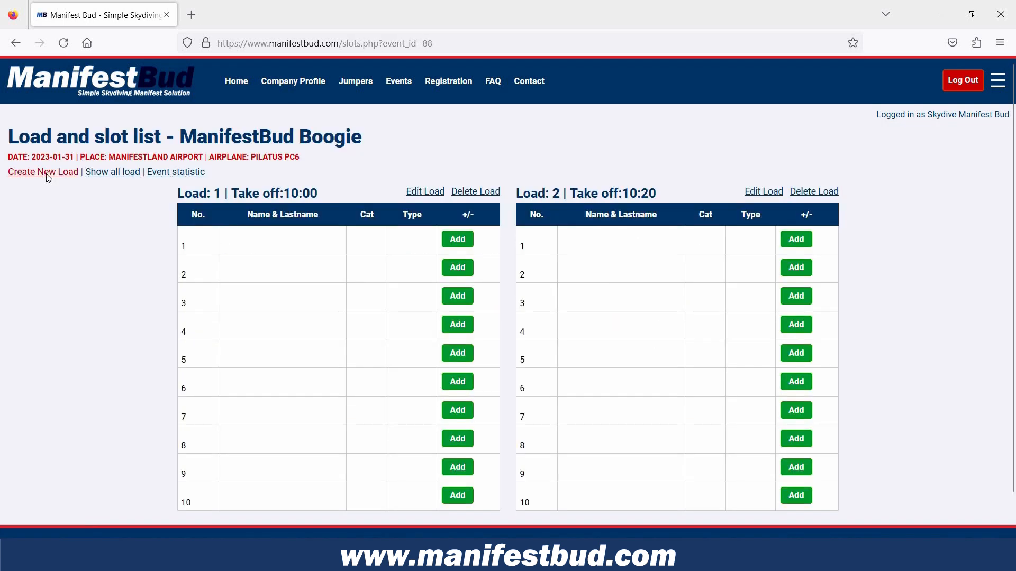
{"action": "left_click", "coordinate": [48, 175]}
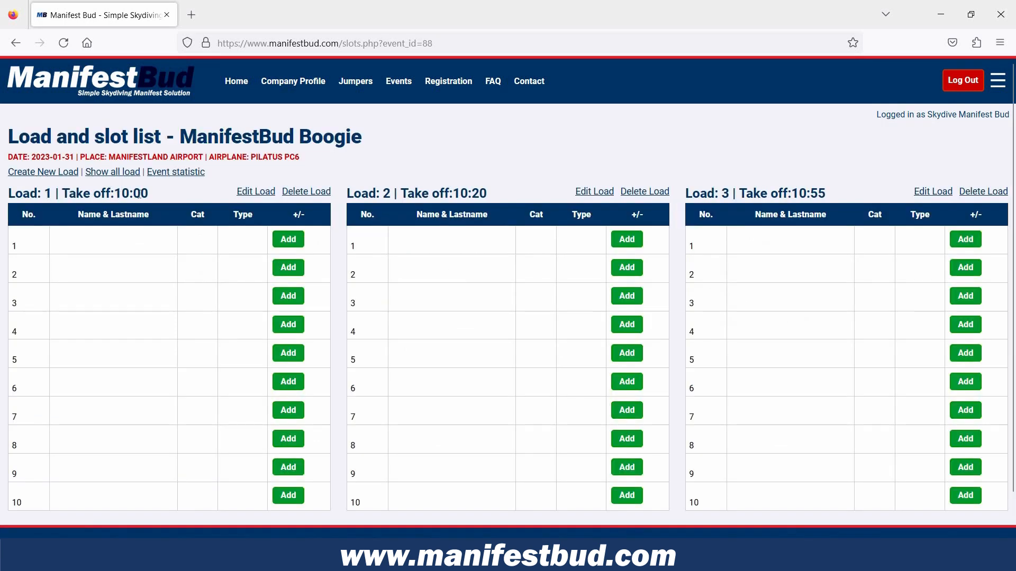
Compare the take off times of the loads with the turn around time in the event form.
{"action": "left_click_drag", "start_coordinate": [115, 193], "coordinate": [152, 194]}
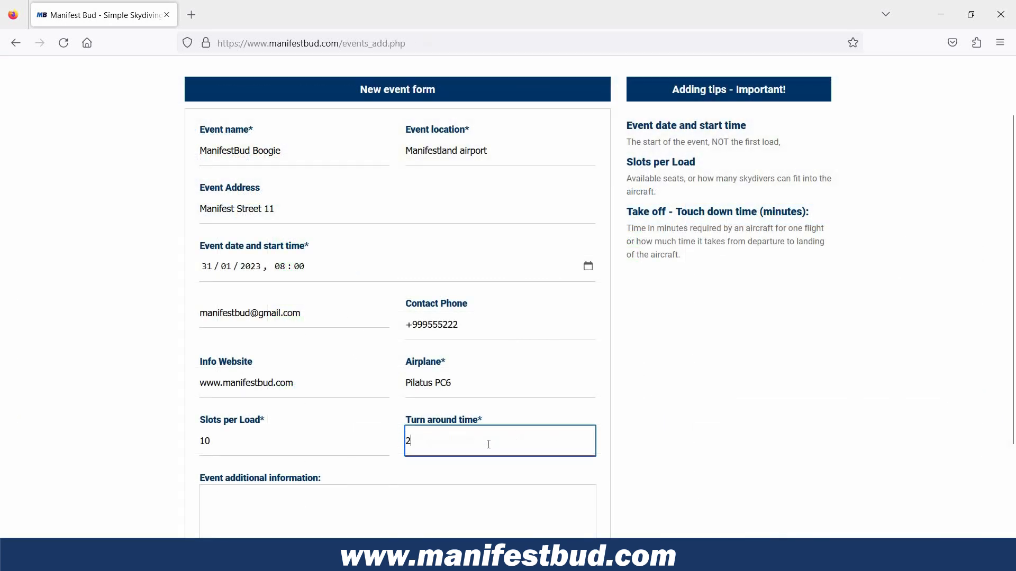
{"action": "type", "text": "0"}
{"action": "left_click", "coordinate": [386, 471]}
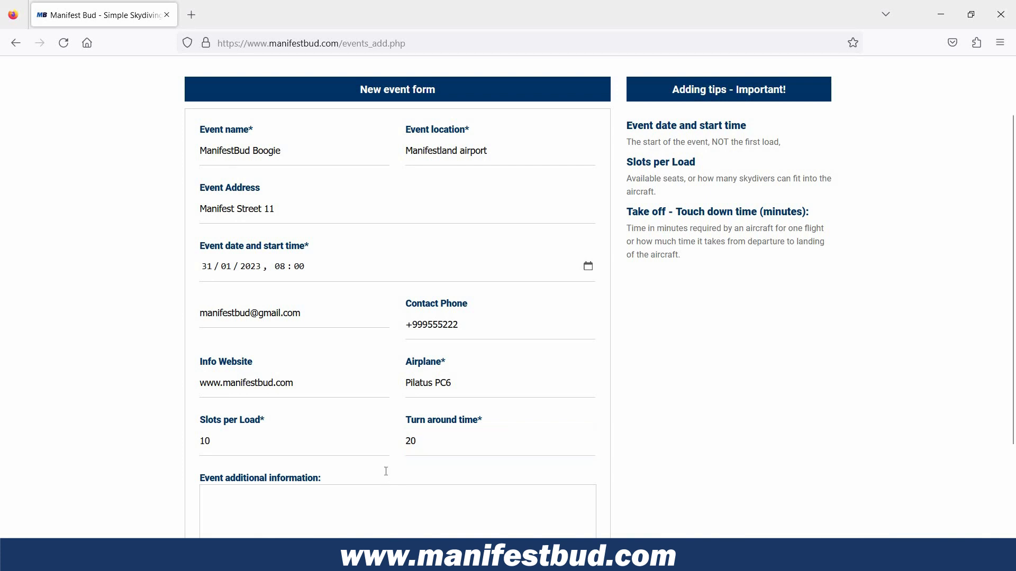
{"action": "scroll", "coordinate": [245, 379], "scroll_direction": "down", "scroll_amount": 2}
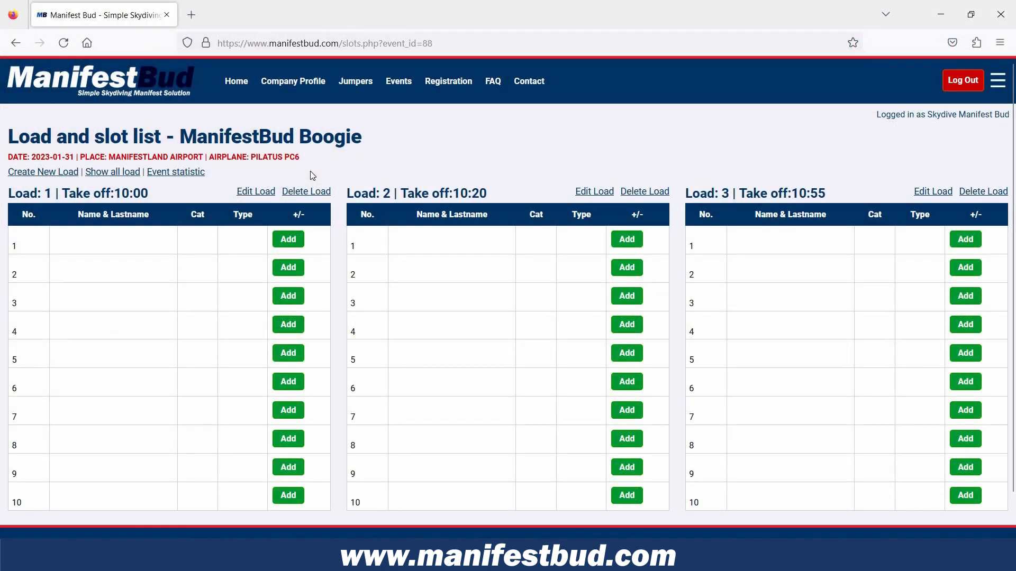
Open the jumper selection for load 1's first slot and examine the warning marks beside the jumper IDs.
{"action": "left_click", "coordinate": [289, 241]}
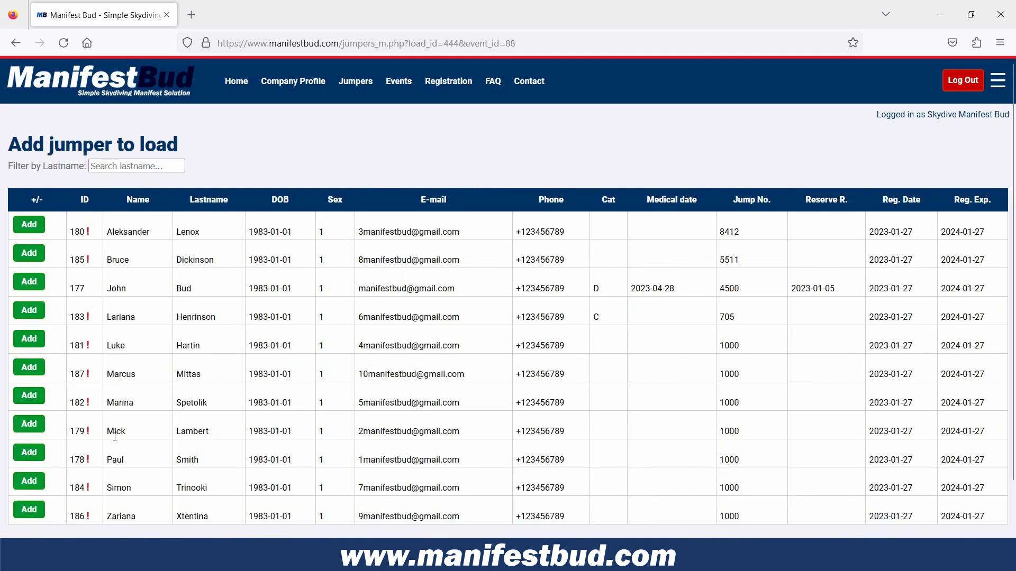
{"action": "left_click", "coordinate": [27, 423]}
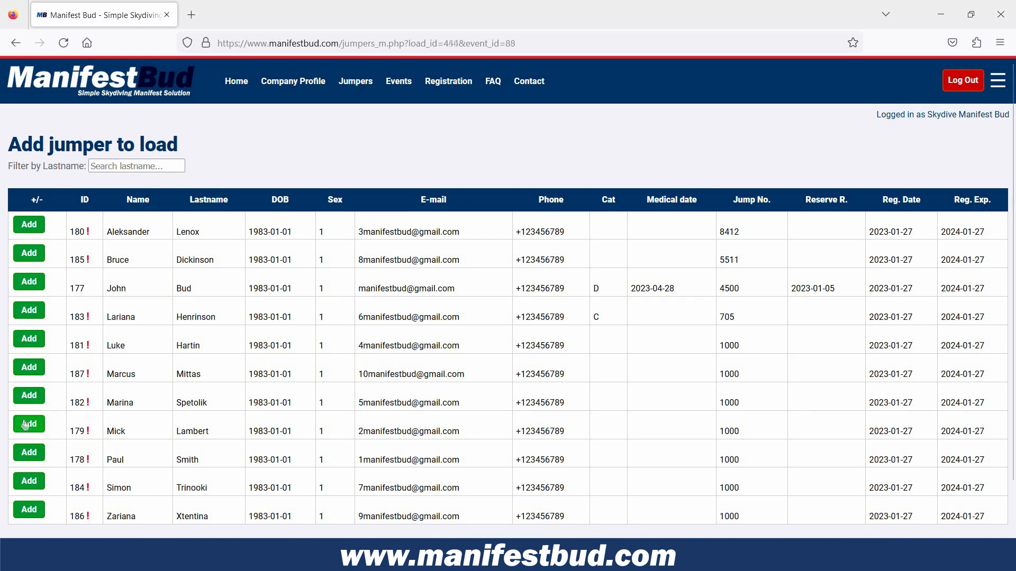
{"action": "double_click", "coordinate": [91, 234]}
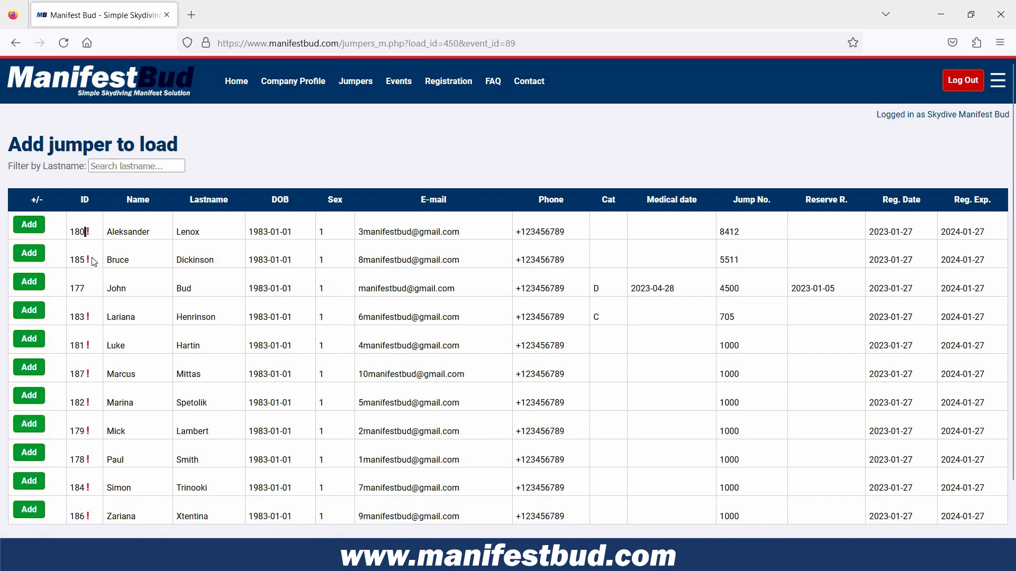
{"action": "double_click", "coordinate": [88, 259]}
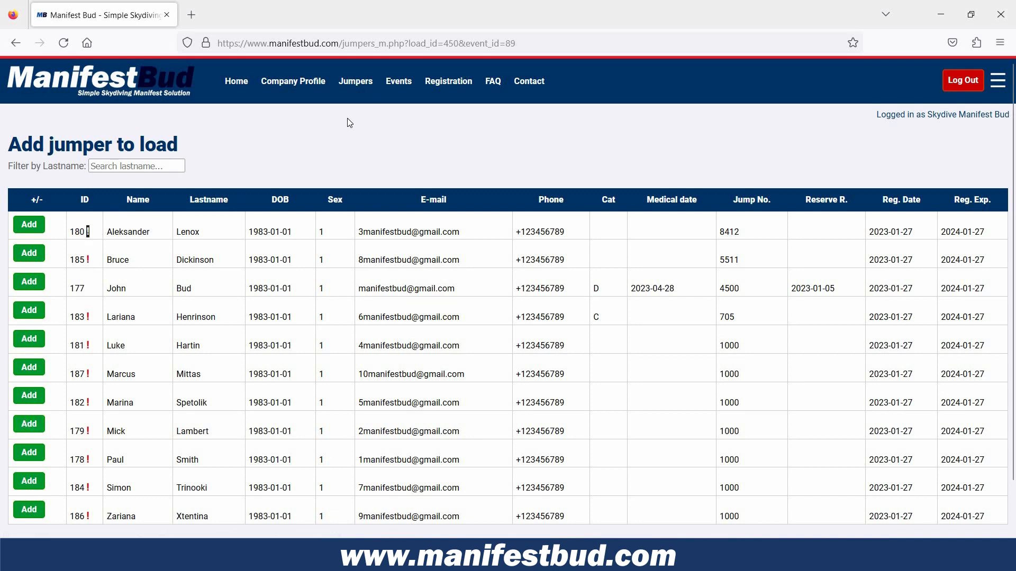
Check the warning on the first registered jumper and open that jumper's record at the equipment dates.
{"action": "left_click", "coordinate": [360, 84]}
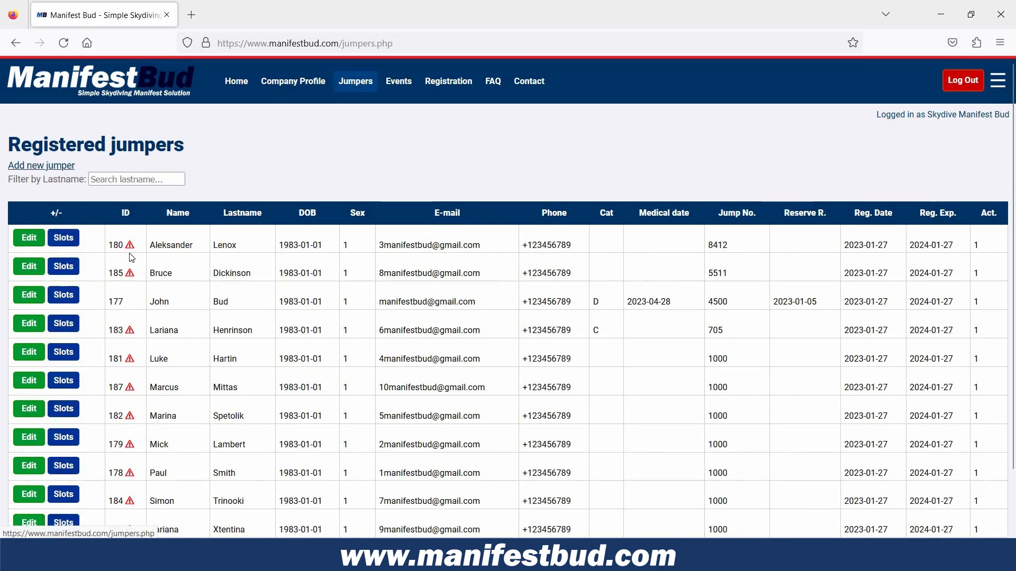
{"action": "mouse_move", "coordinate": [129, 246]}
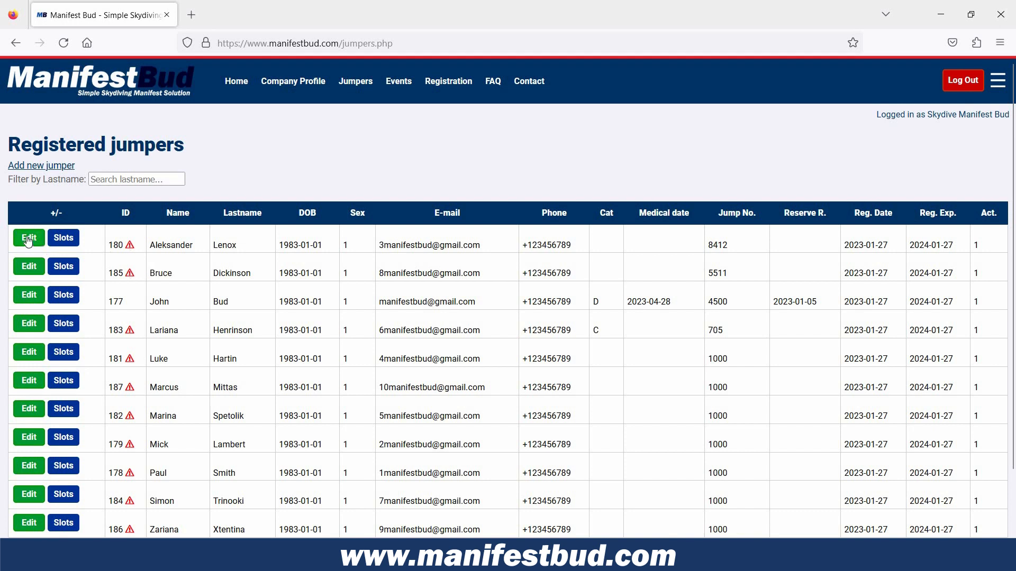
{"action": "left_click", "coordinate": [28, 239]}
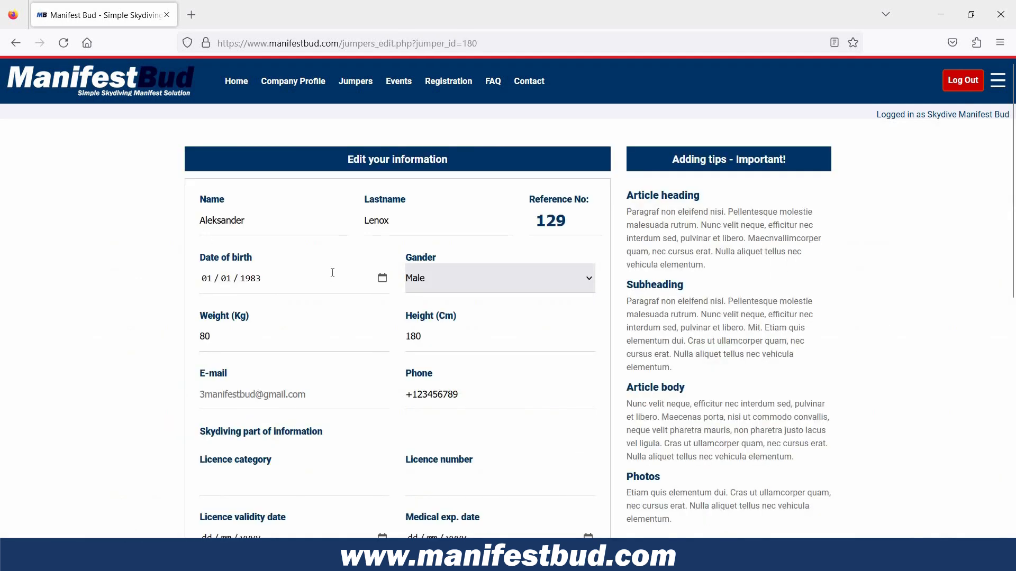
{"action": "scroll", "coordinate": [334, 277], "scroll_direction": "down", "scroll_amount": 5}
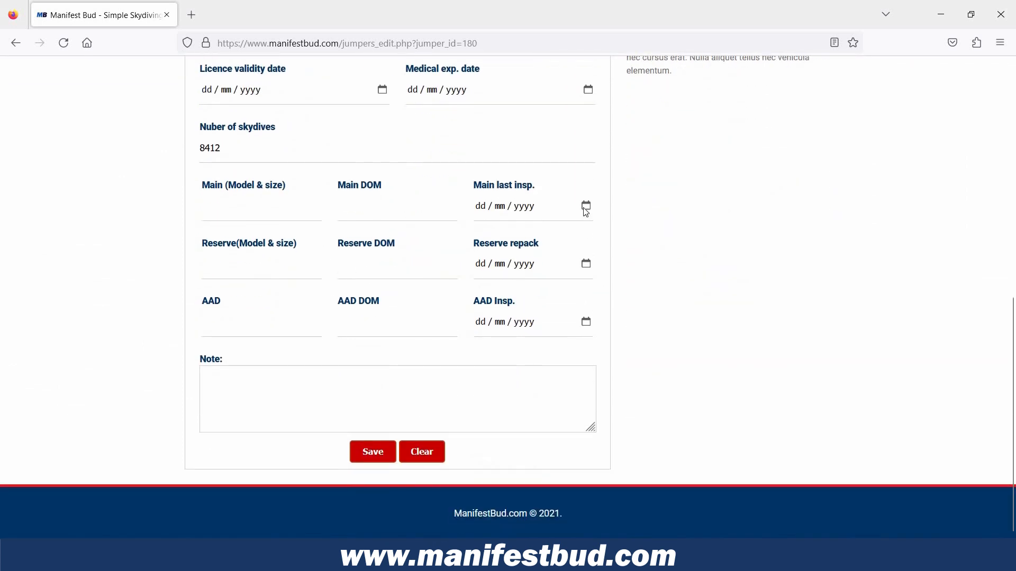
Set the jumper's main inspection and reserve repack dates to 09/01/2023, pick a January 2023 AAD inspection date, save, and return to the jumper list.
{"action": "left_click", "coordinate": [587, 207]}
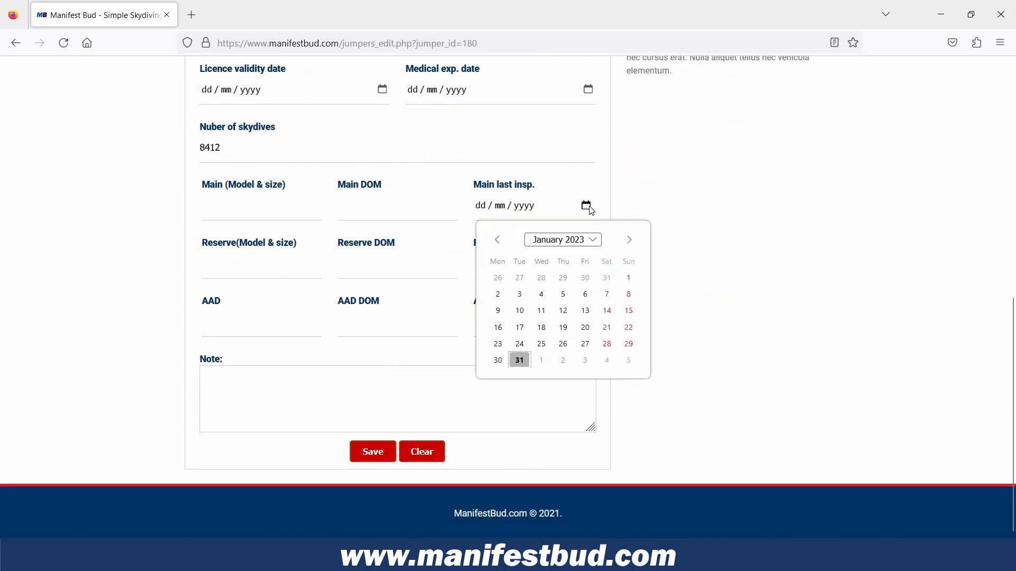
{"action": "left_click", "coordinate": [501, 310]}
{"action": "left_click", "coordinate": [585, 264]}
{"action": "left_click", "coordinate": [497, 367]}
{"action": "left_click", "coordinate": [586, 321]}
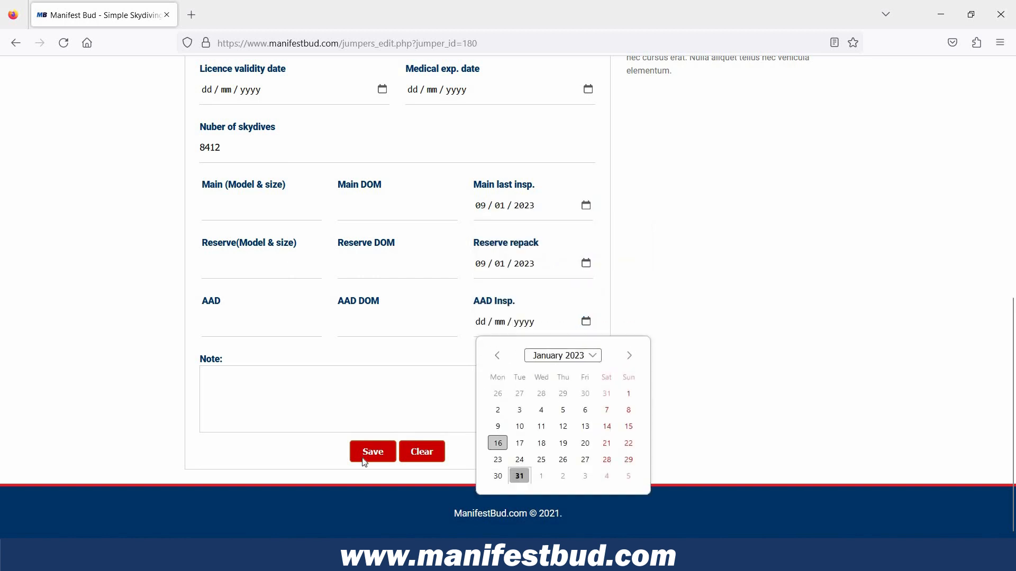
{"action": "left_click", "coordinate": [497, 426]}
{"action": "left_click", "coordinate": [371, 453]}
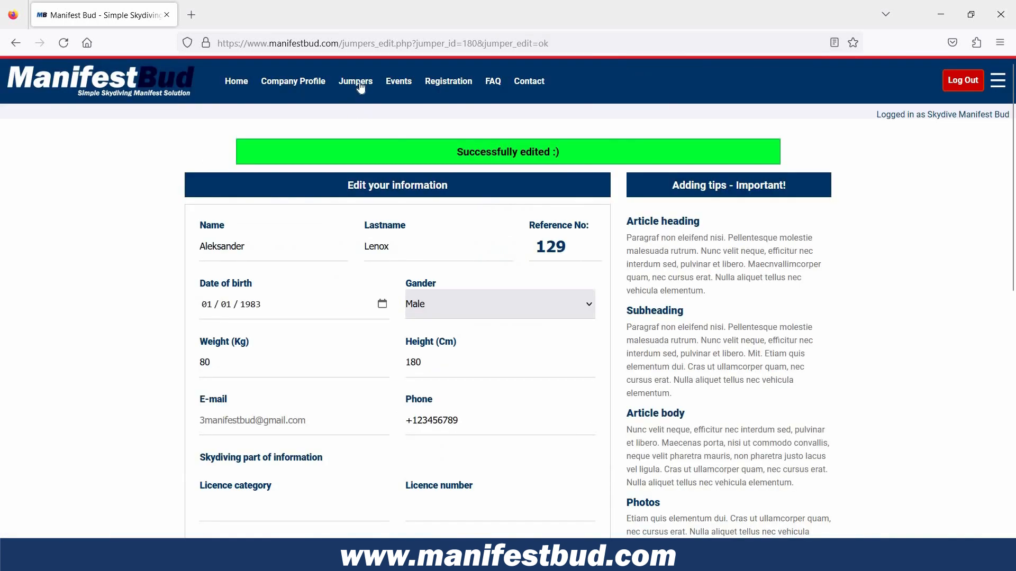
{"action": "left_click", "coordinate": [359, 86]}
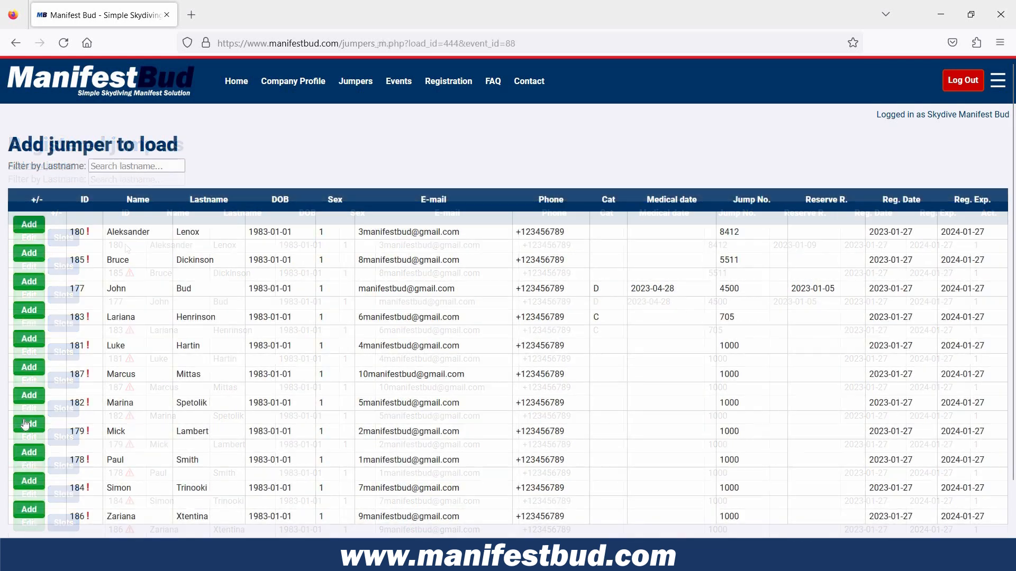
Add the eighth jumper in the list to load 1 as a Single jump with the note "Loadmaster" and save.
{"action": "left_click", "coordinate": [25, 425]}
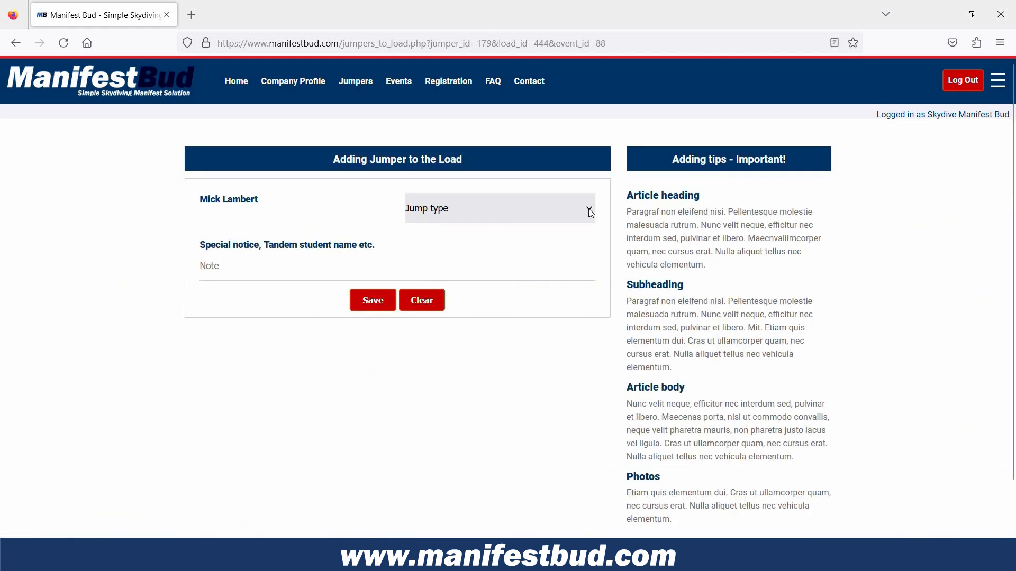
{"action": "left_click", "coordinate": [589, 213]}
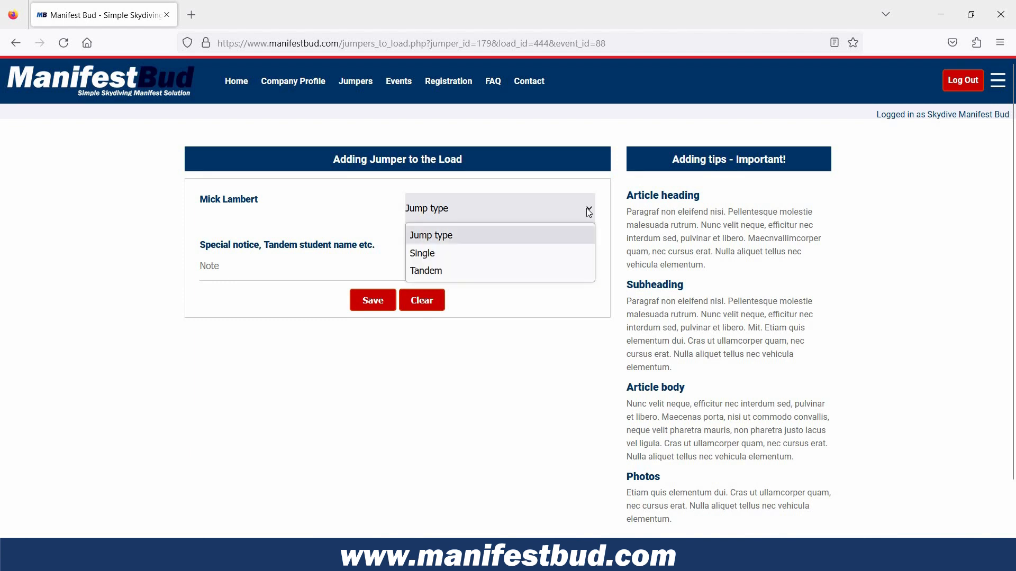
{"action": "left_click", "coordinate": [470, 253]}
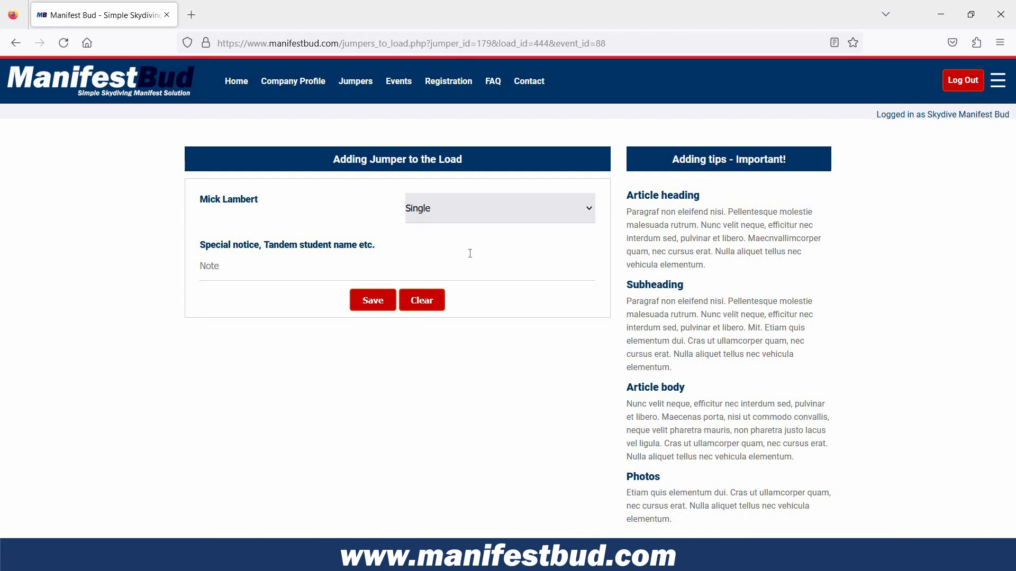
{"action": "left_click", "coordinate": [247, 272]}
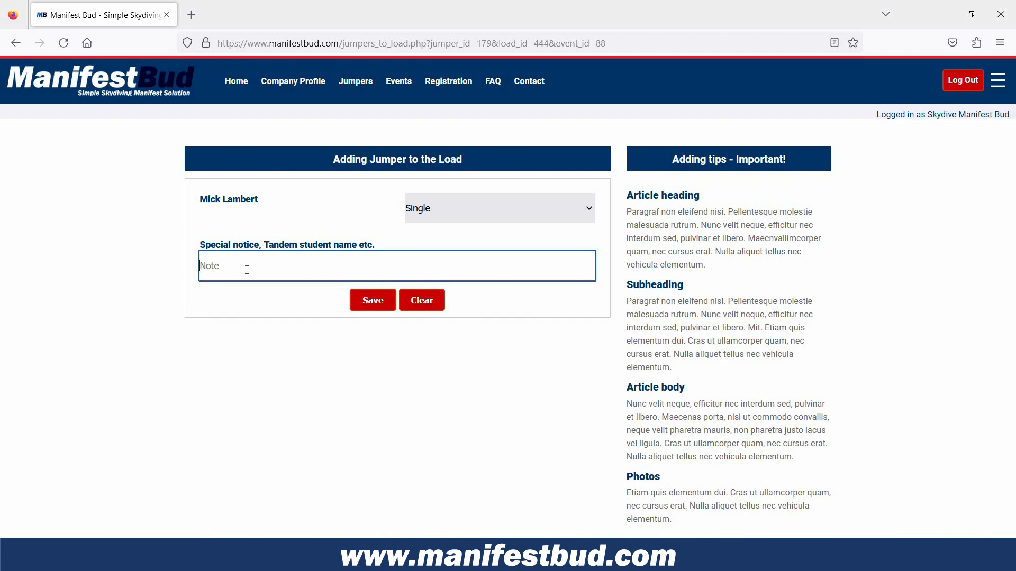
{"action": "type", "text": "Loadmaster"}
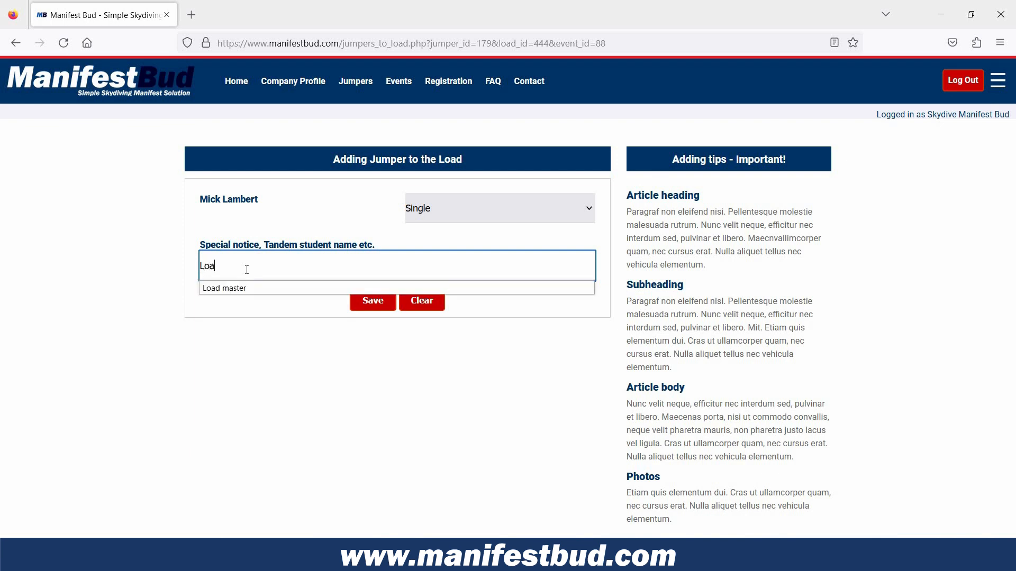
{"action": "left_click", "coordinate": [372, 300]}
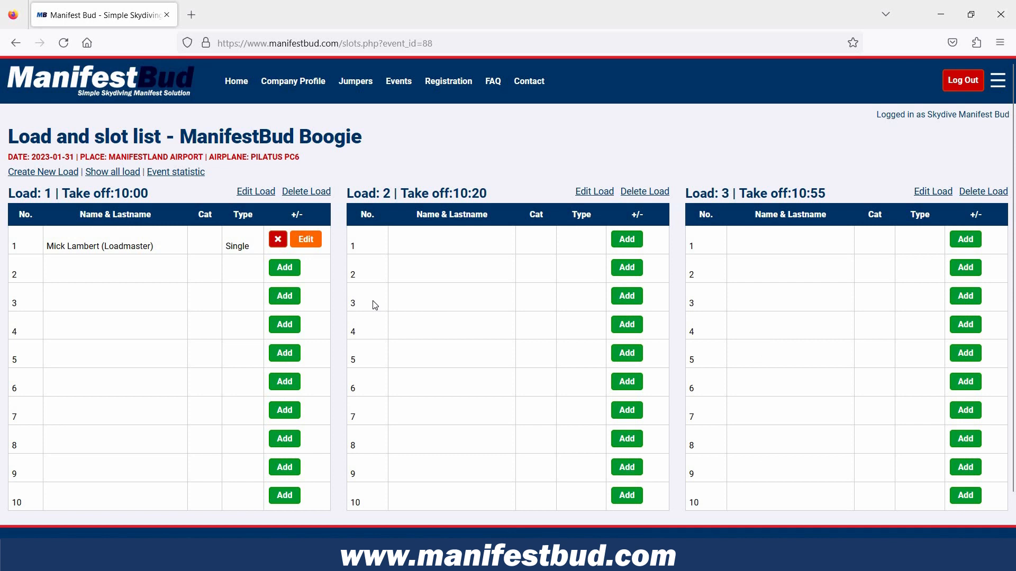
For load 1's second slot, filter the jumpers by last name "Ha", choose the match and set the jump type to Tandem.
{"action": "left_click", "coordinate": [284, 267]}
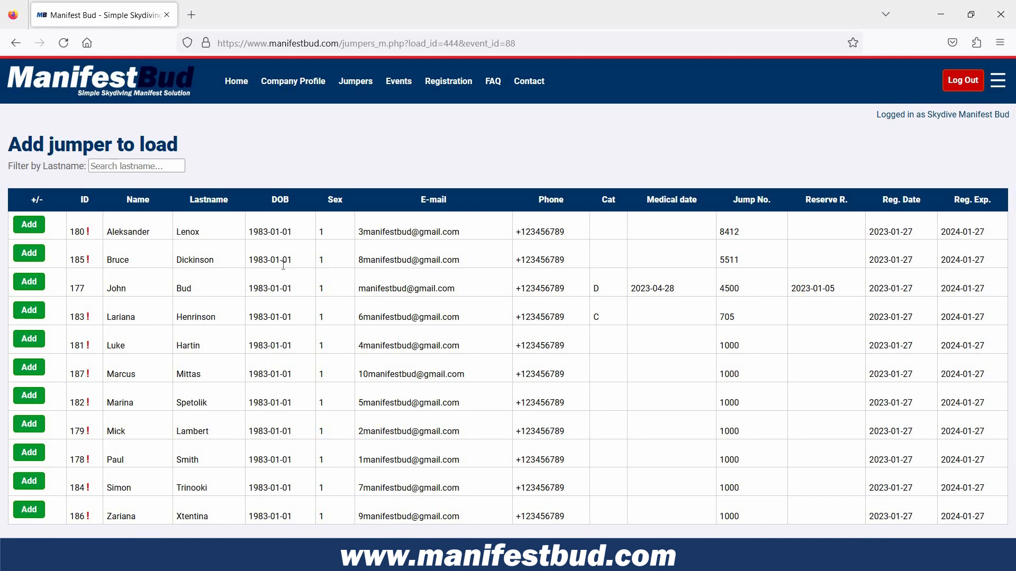
{"action": "left_click", "coordinate": [131, 167]}
{"action": "left_click", "coordinate": [131, 167]}
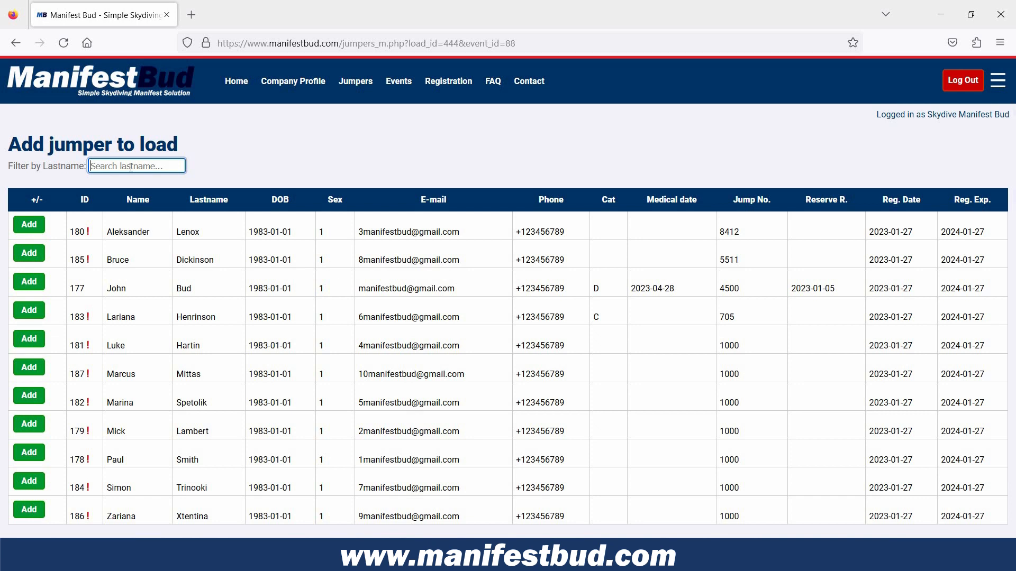
{"action": "type", "text": "H"}
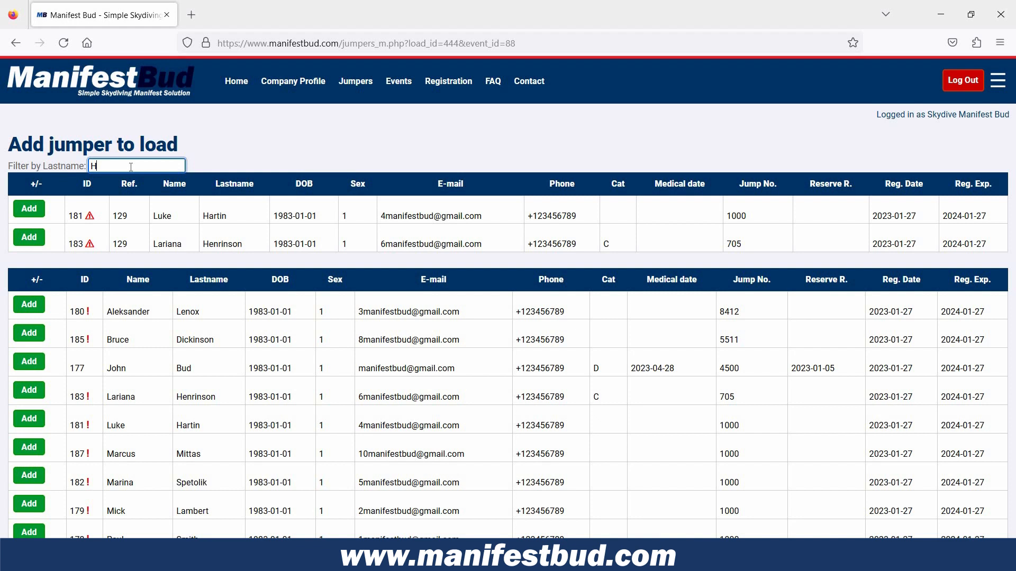
{"action": "type", "text": "a"}
{"action": "key", "text": "Tab"}
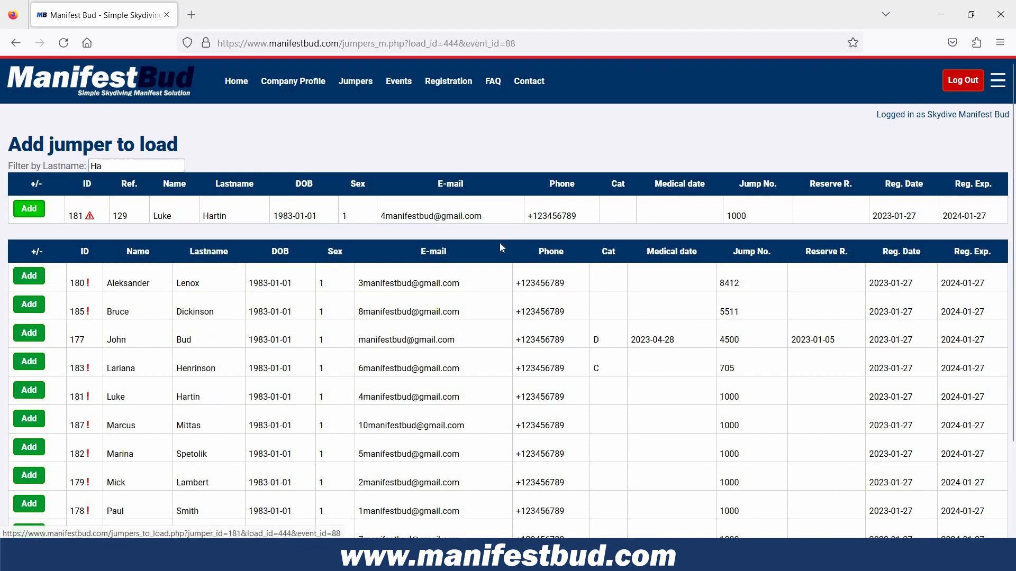
{"action": "key", "text": "Return"}
{"action": "left_click", "coordinate": [507, 211]}
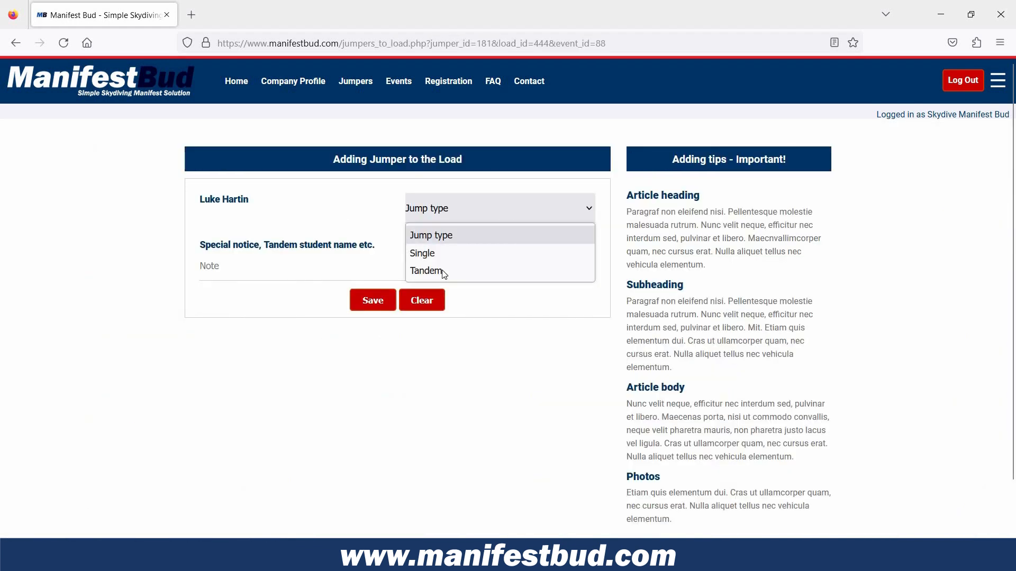
{"action": "left_click", "coordinate": [443, 270]}
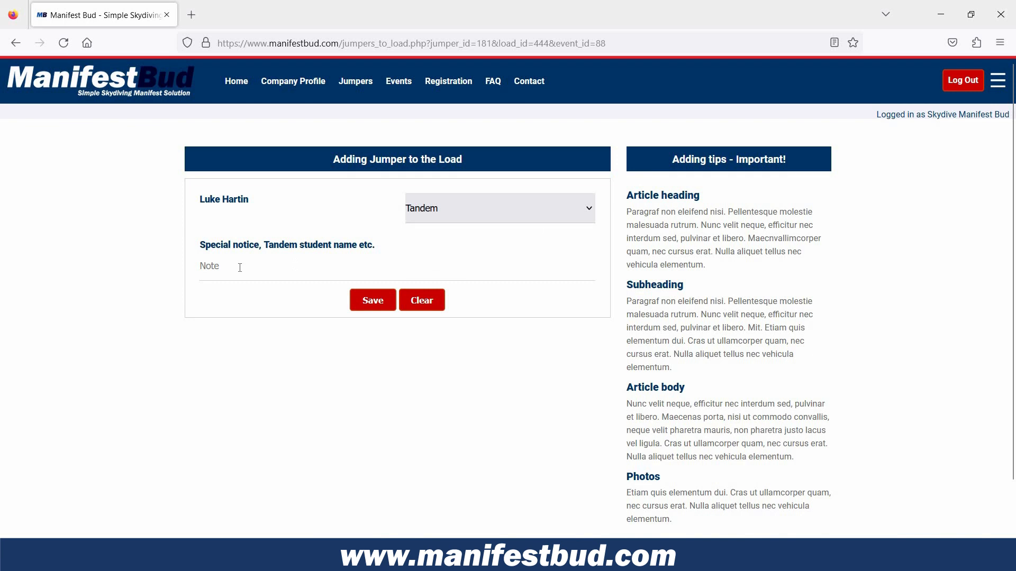
Enter the tandem student's full name in the note with capitalised initials and save the tandem to load 1.
{"action": "left_click", "coordinate": [240, 267]}
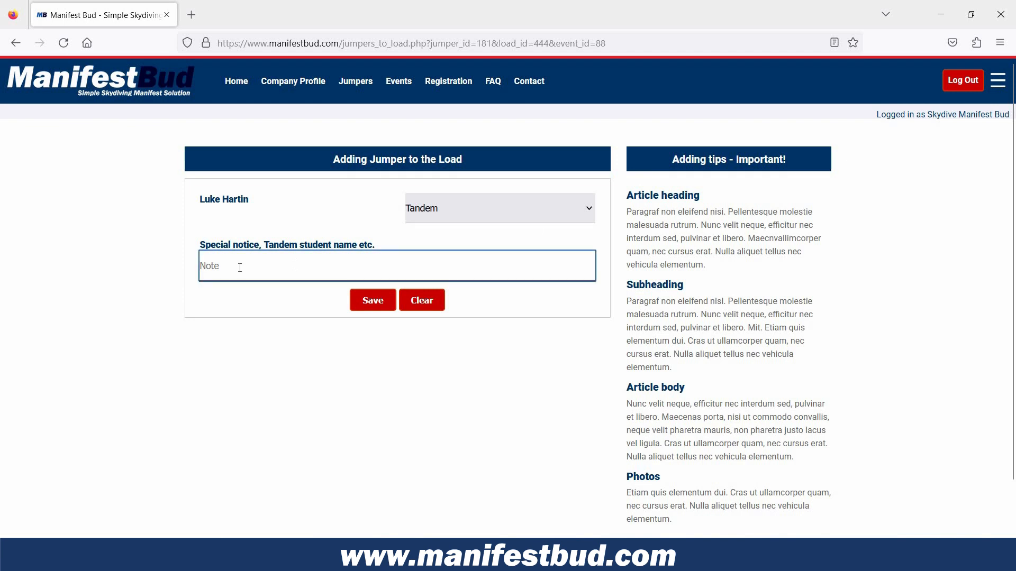
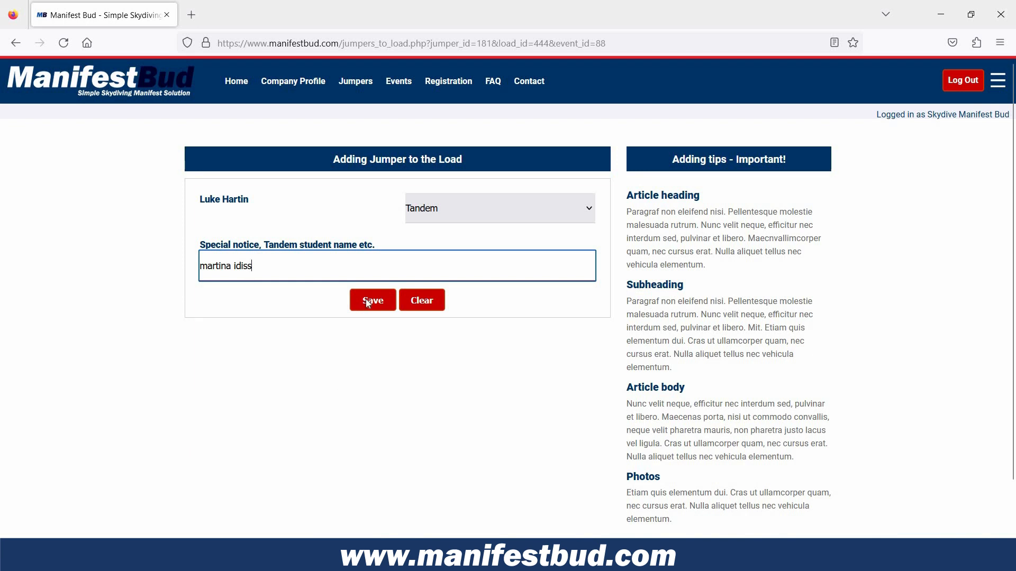
{"action": "left_click", "coordinate": [201, 274]}
{"action": "key", "text": "Delete"}
{"action": "type", "text": "M"}
{"action": "left_click", "coordinate": [235, 270]}
{"action": "key", "text": "Delete"}
{"action": "type", "text": "I"}
{"action": "left_click", "coordinate": [373, 300]}
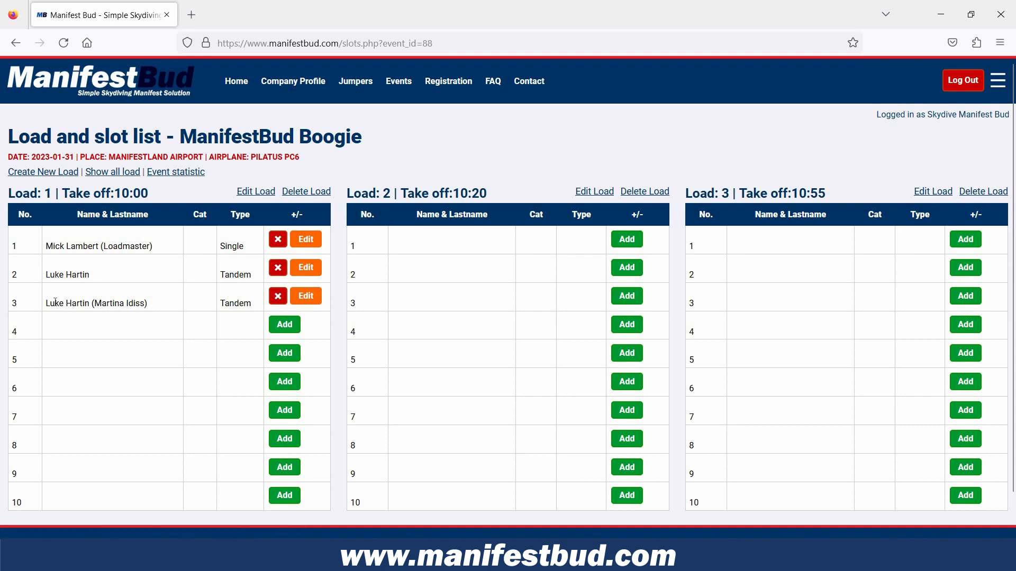
Review the tandem entries and slots in load 1 and remove the loadmaster from its first slot.
{"action": "left_click_drag", "start_coordinate": [45, 303], "coordinate": [90, 304]}
{"action": "left_click_drag", "start_coordinate": [5, 503], "coordinate": [74, 493]}
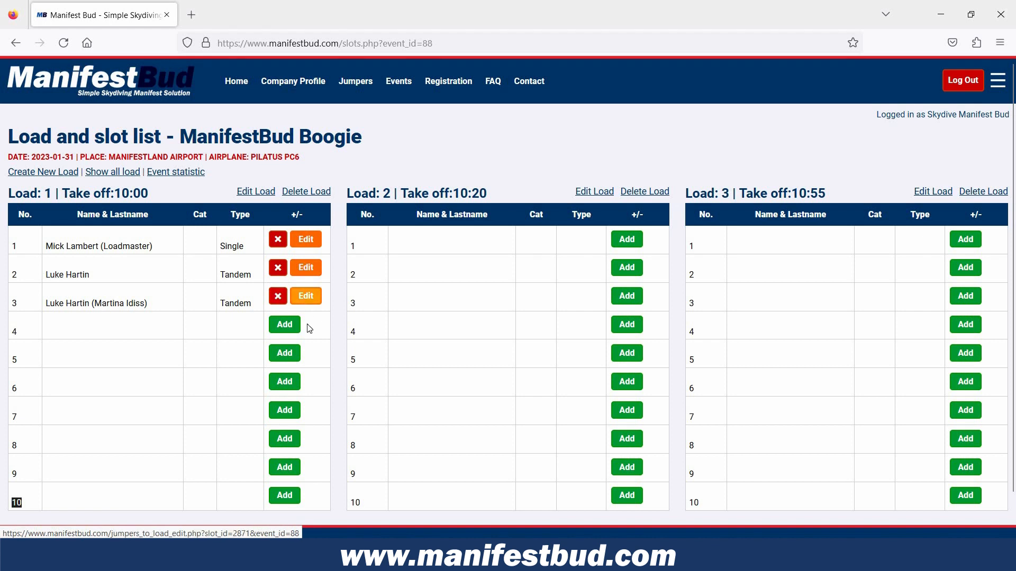
{"action": "left_click", "coordinate": [280, 242]}
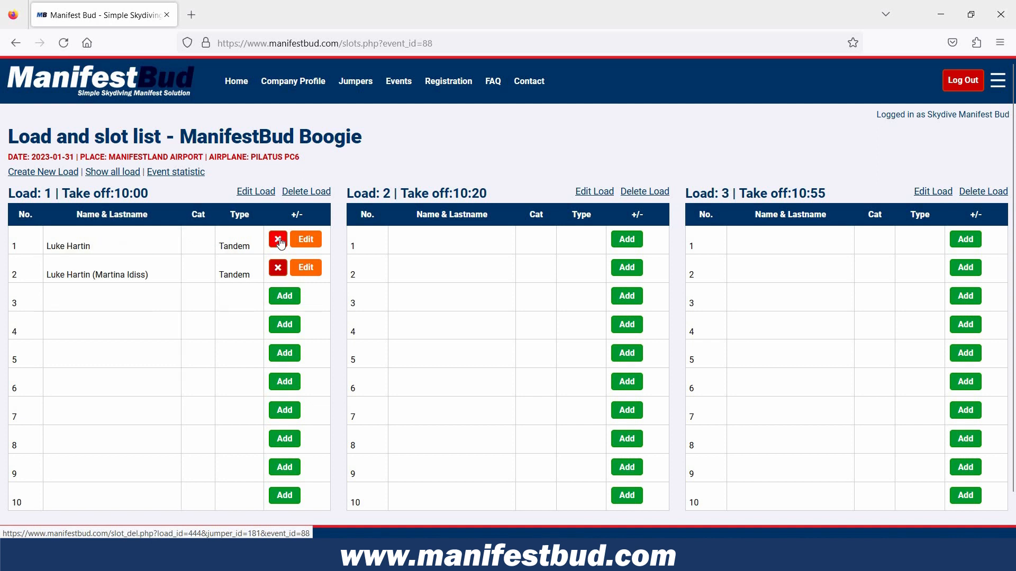
Edit the first tandem slot of load 1, adding the note "Video", and save it.
{"action": "left_click", "coordinate": [306, 239]}
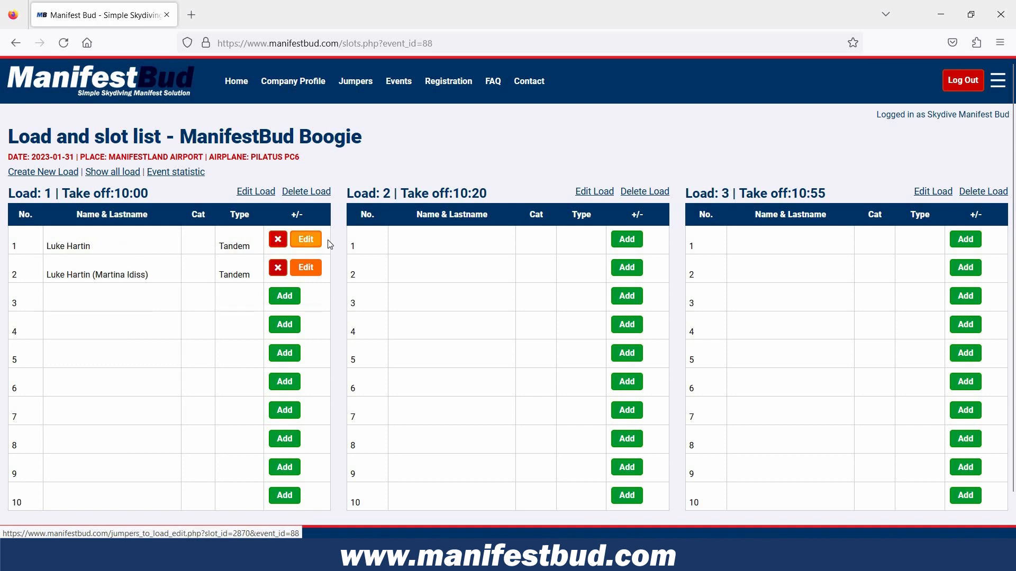
{"action": "left_click", "coordinate": [230, 271]}
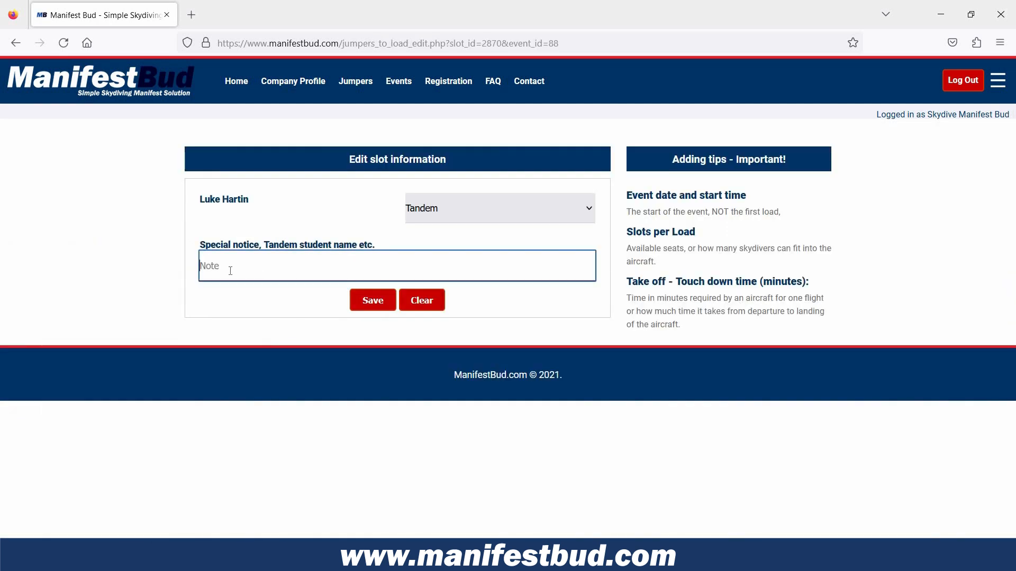
{"action": "type", "text": "Video"}
{"action": "left_click", "coordinate": [373, 301]}
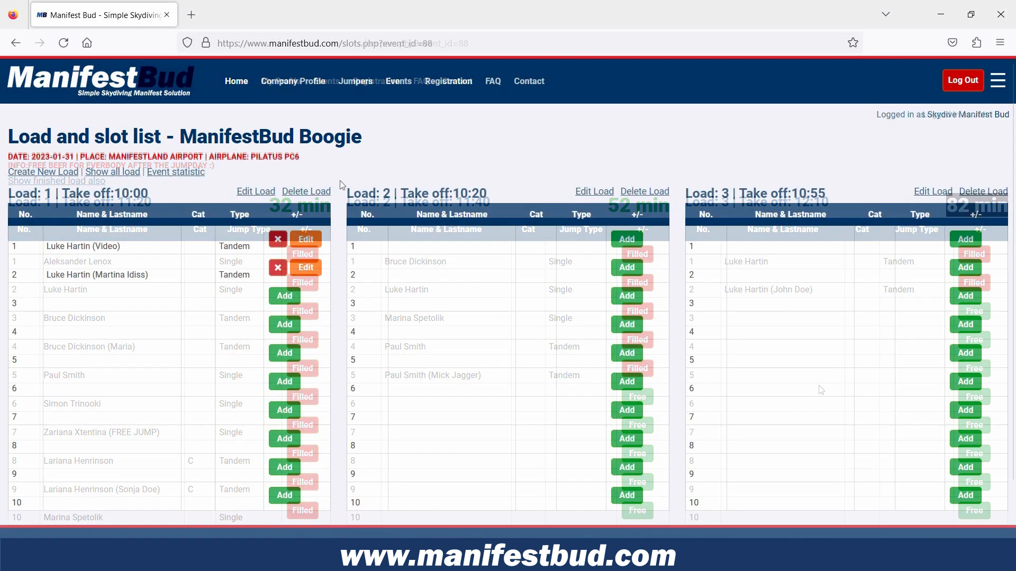
Change the load number of the load with the tandem jumpers to 2 and save.
{"action": "left_click", "coordinate": [261, 193]}
{"action": "key", "text": "Tab"}
{"action": "type", "text": "2"}
{"action": "left_click", "coordinate": [364, 314]}
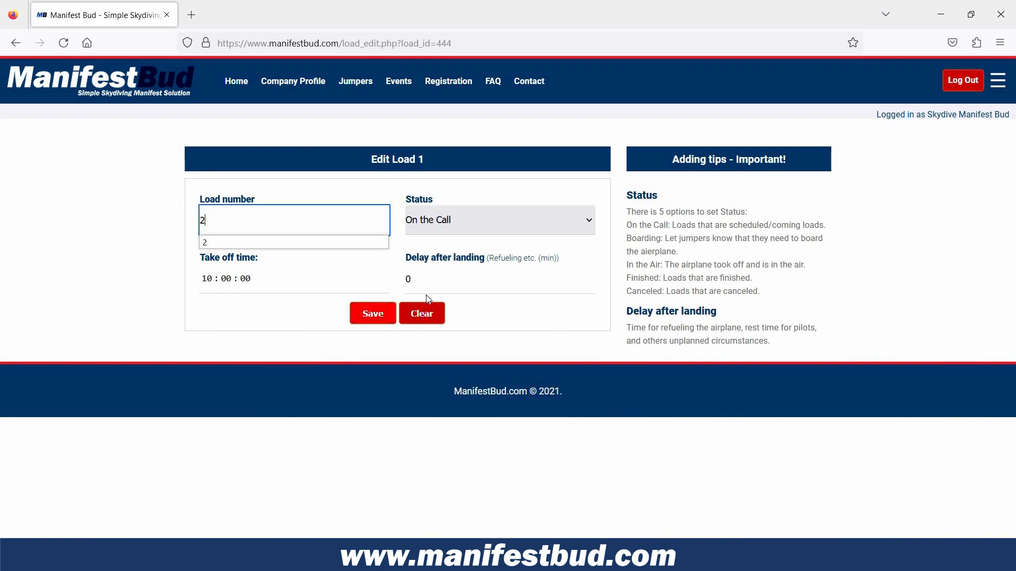
Set the take off time of the empty load 1 to 10:10 and save.
{"action": "left_click", "coordinate": [266, 192]}
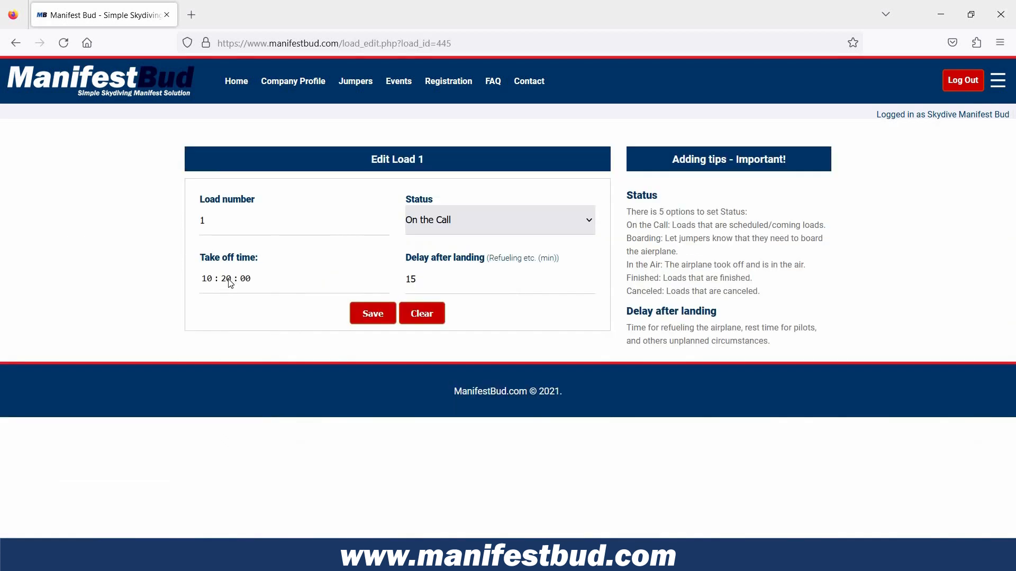
{"action": "left_click", "coordinate": [231, 280]}
{"action": "type", "text": "10"}
{"action": "key", "text": "Return"}
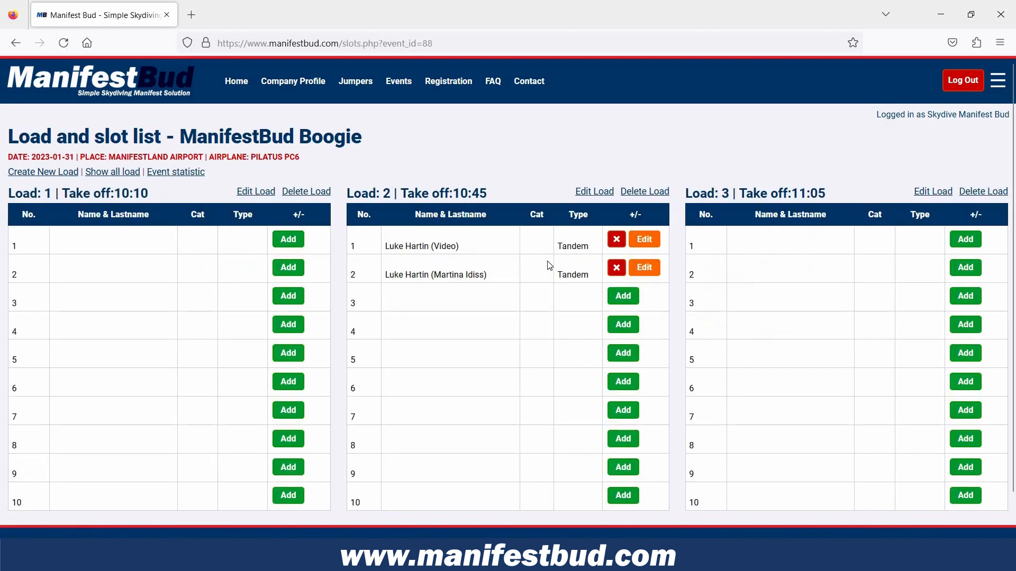
Remove both tandem entries from load 2 and delete the emptied load.
{"action": "left_click", "coordinate": [618, 240]}
{"action": "left_click", "coordinate": [617, 240]}
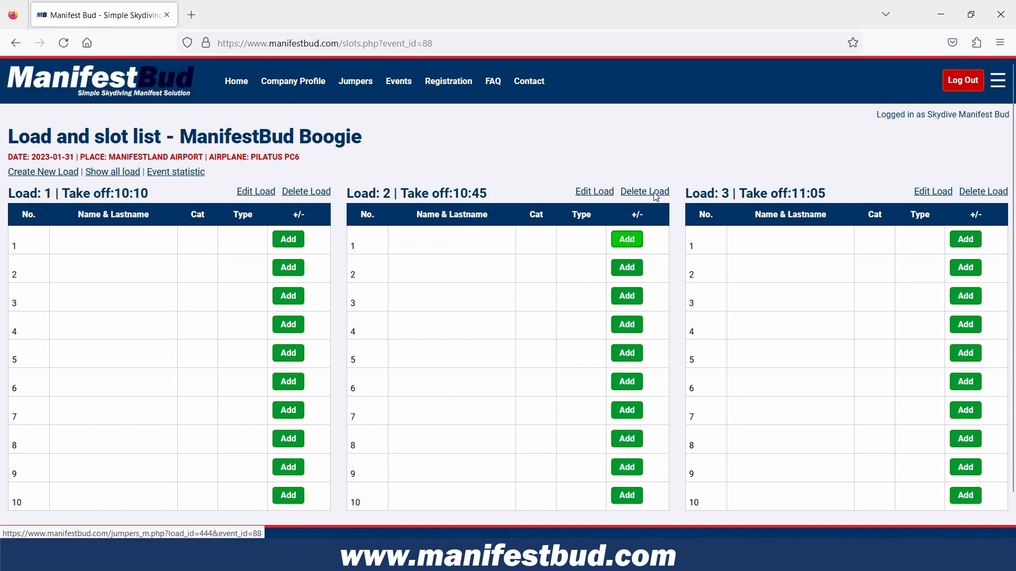
{"action": "left_click", "coordinate": [644, 192]}
{"action": "left_click", "coordinate": [567, 324]}
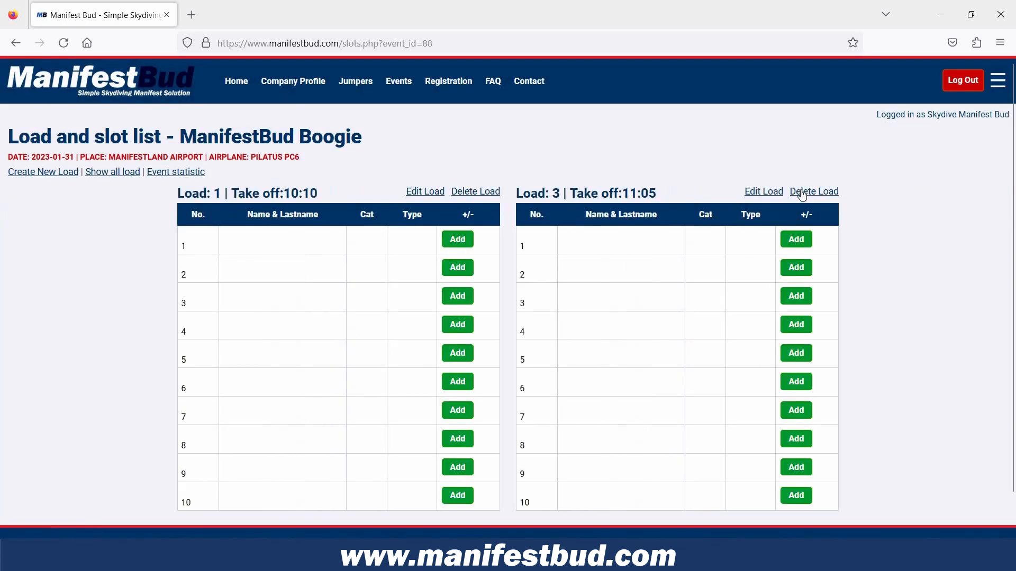
Delete the remaining loads 3 and 1 from the event.
{"action": "left_click", "coordinate": [813, 192]}
{"action": "left_click", "coordinate": [564, 340]}
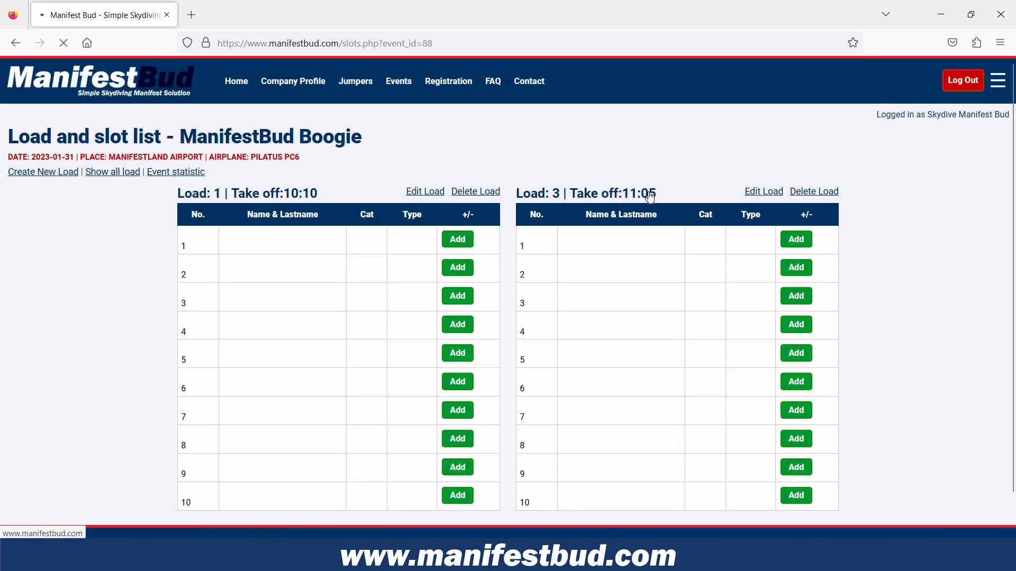
{"action": "left_click", "coordinate": [651, 196]}
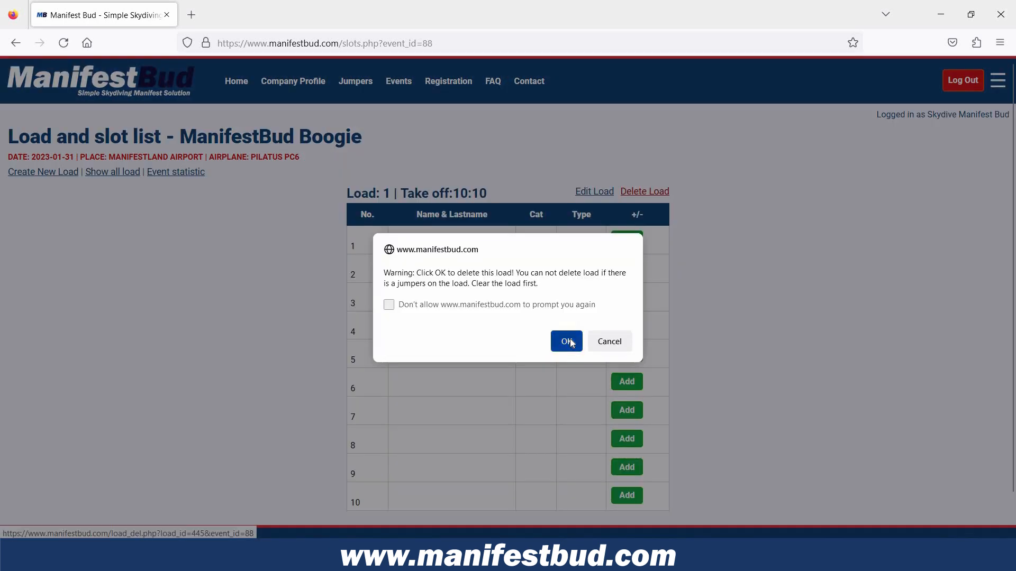
{"action": "left_click", "coordinate": [569, 340]}
Delete the ManifestBud Boogie event from the event list.
{"action": "left_click", "coordinate": [399, 85]}
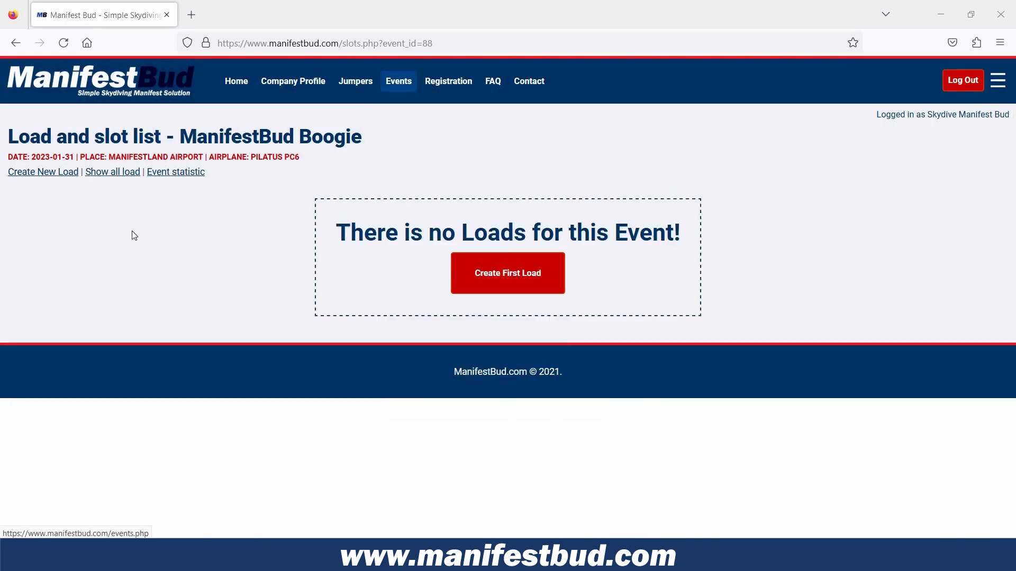
{"action": "left_click", "coordinate": [29, 208]}
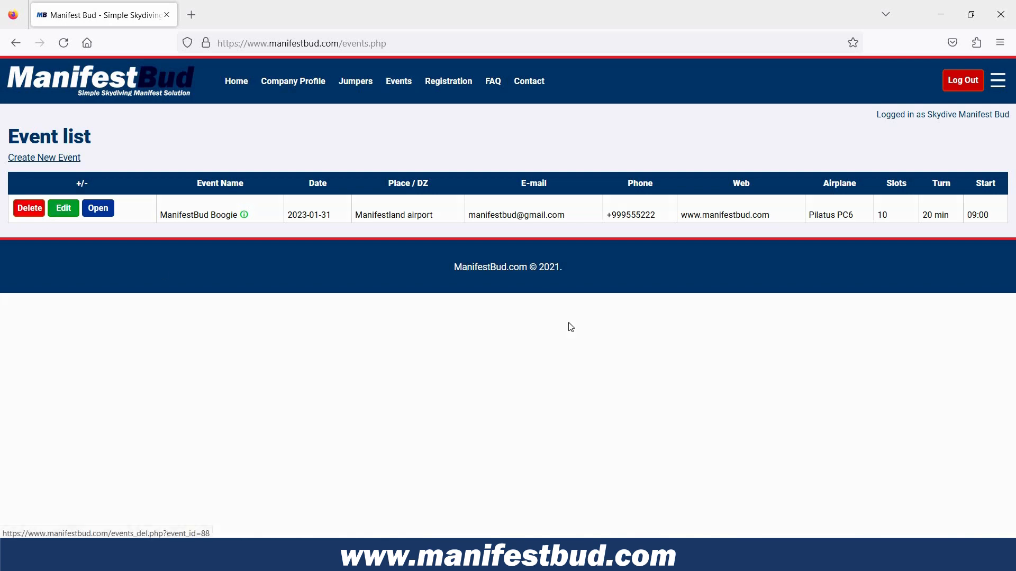
{"action": "left_click", "coordinate": [568, 322]}
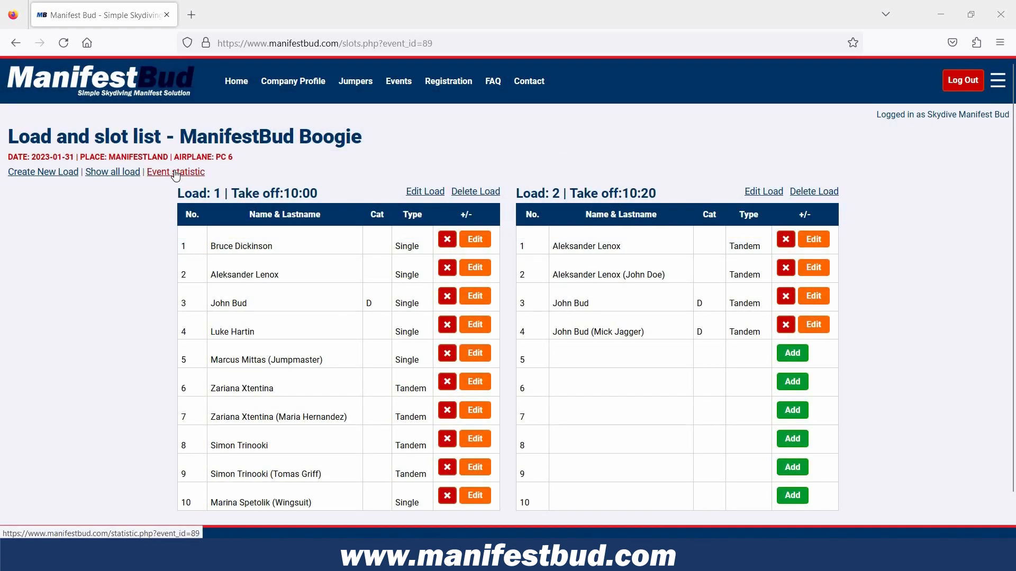
Open the event statistic of the ManifestBud Boogie event with filled loads and examine its single tickets, tandem tickets and load totals.
{"action": "left_click", "coordinate": [176, 173]}
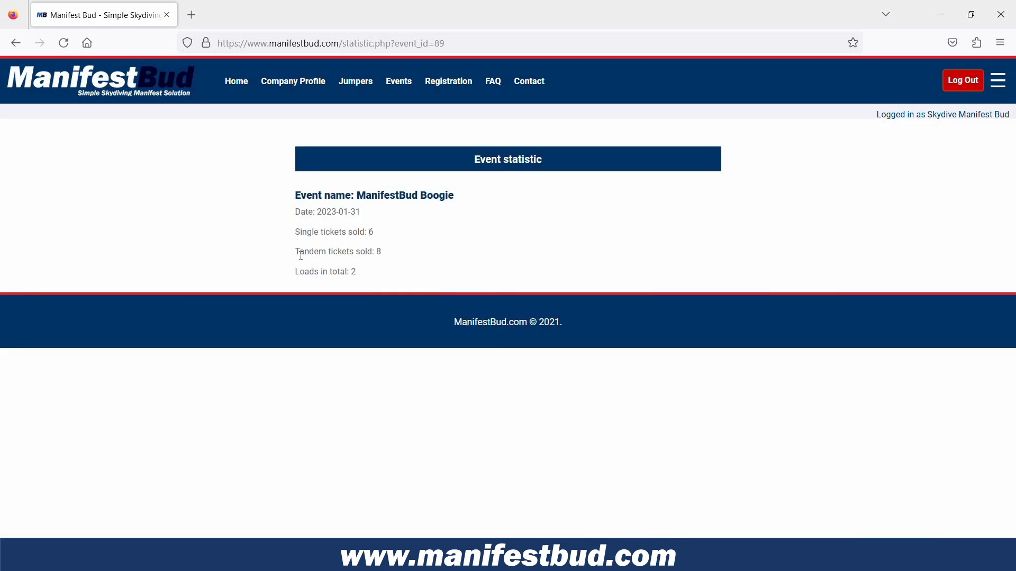
{"action": "left_click_drag", "start_coordinate": [295, 233], "coordinate": [375, 233]}
{"action": "left_click_drag", "start_coordinate": [296, 251], "coordinate": [381, 253]}
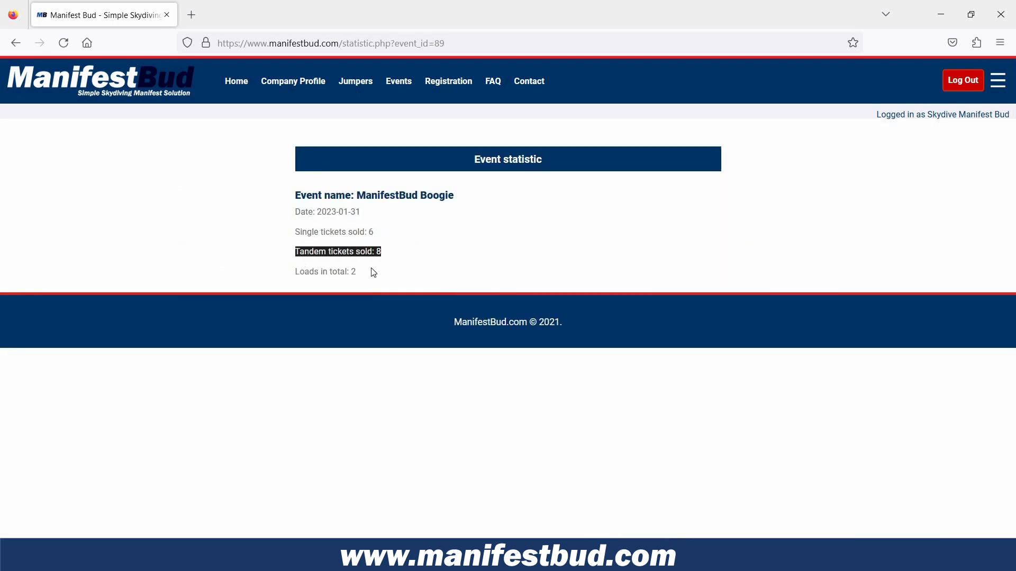
{"action": "left_click", "coordinate": [383, 277]}
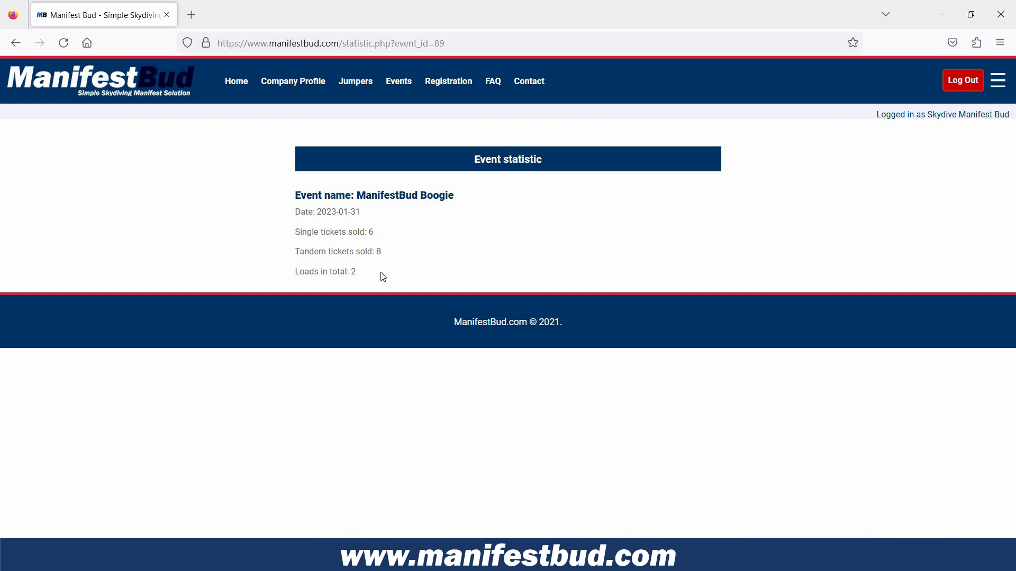
{"action": "left_click_drag", "start_coordinate": [296, 271], "coordinate": [439, 278]}
{"action": "left_click", "coordinate": [439, 278]}
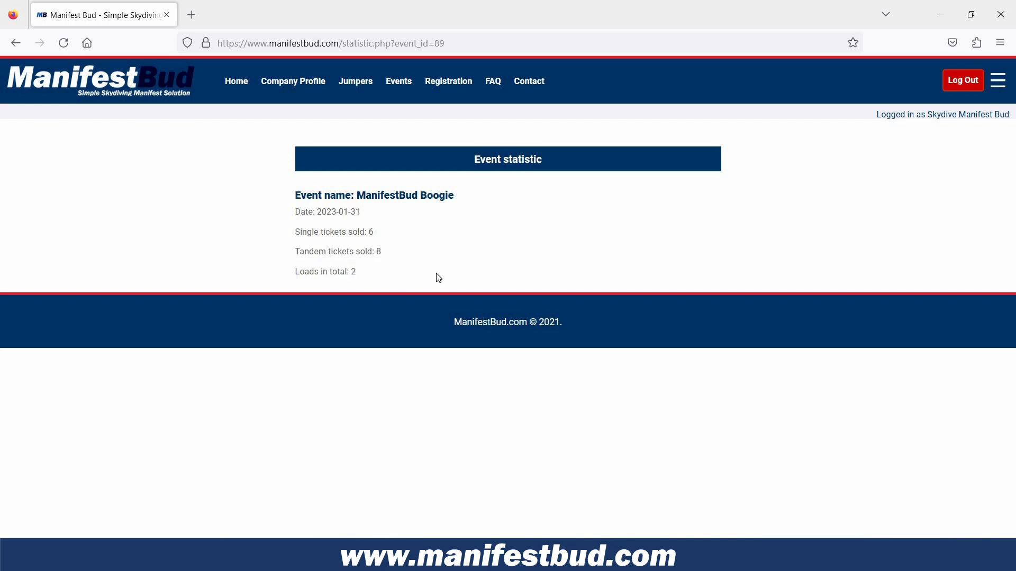